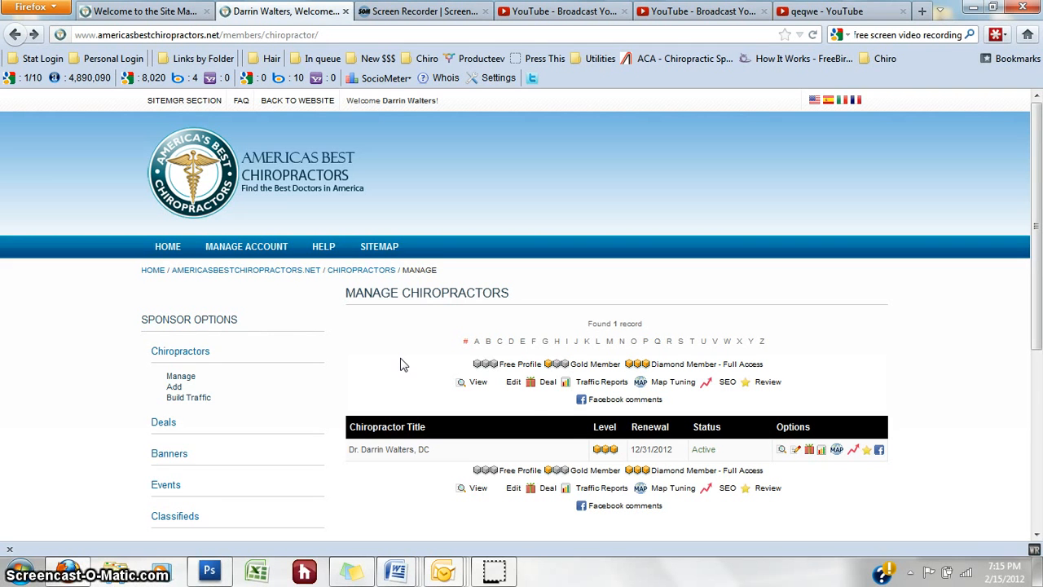
Step: Open the chiropractor listing's detail page, then return to the listings list
scroll(416, 351, down, 2)
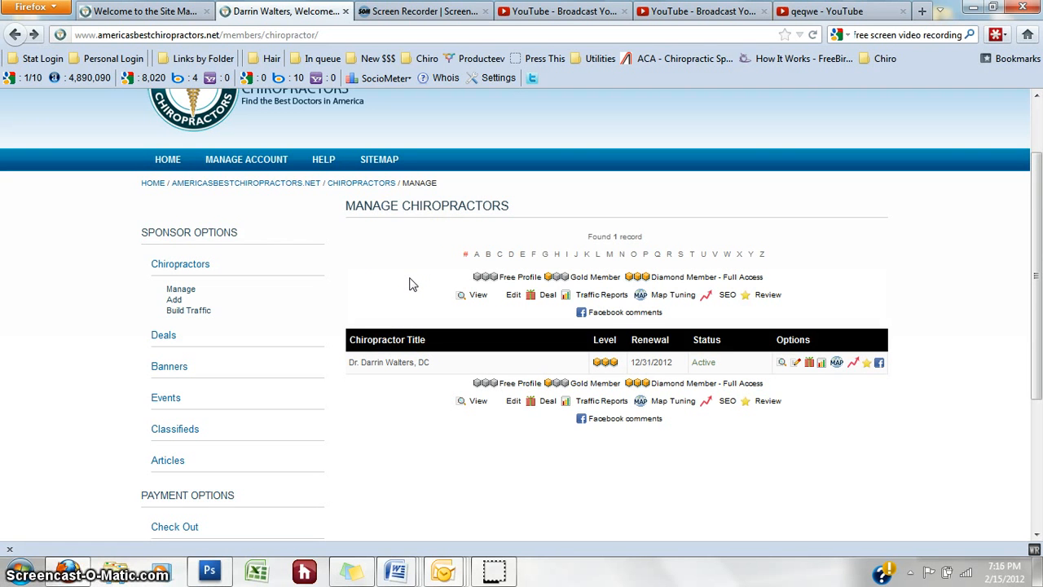
scroll(411, 284, up, 2)
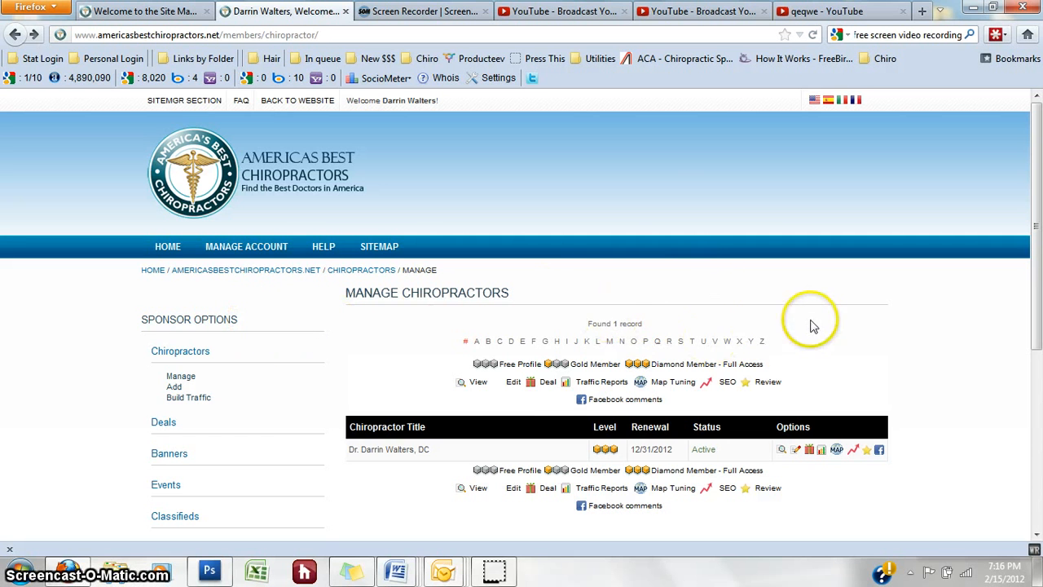
scroll(811, 322, down, 2)
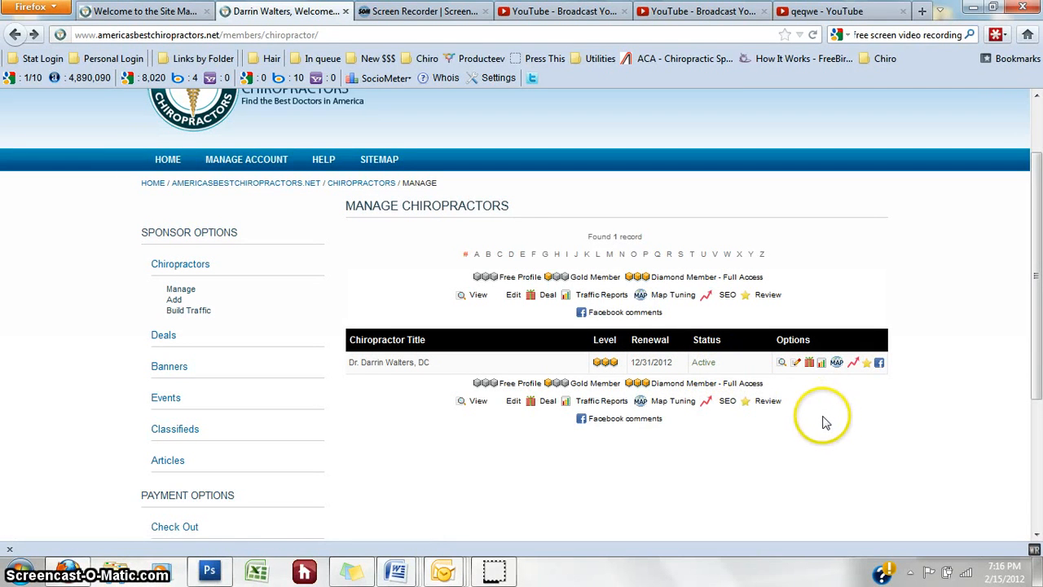
click(783, 366)
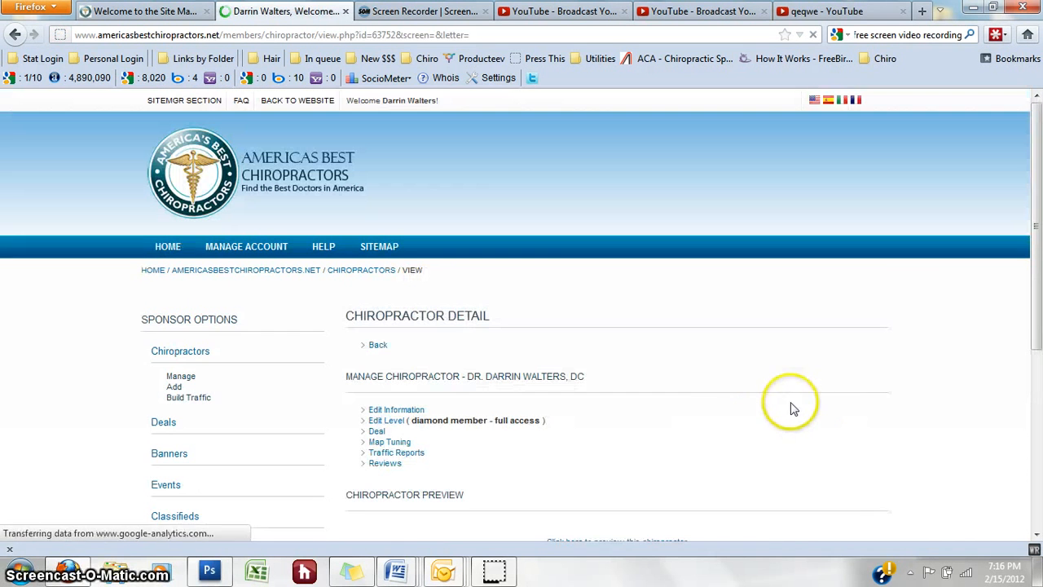
scroll(715, 382, down, 2)
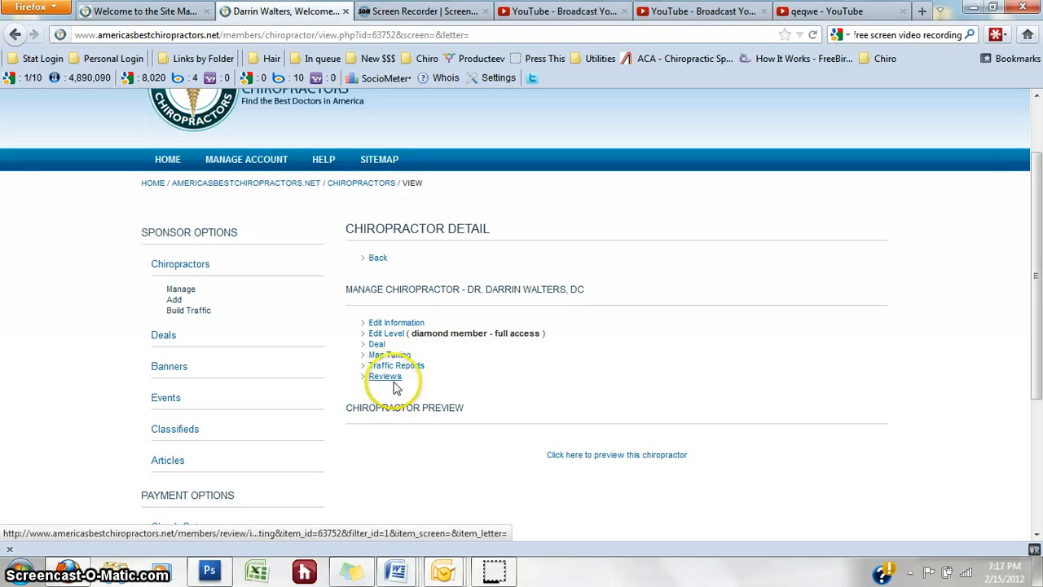
click(18, 38)
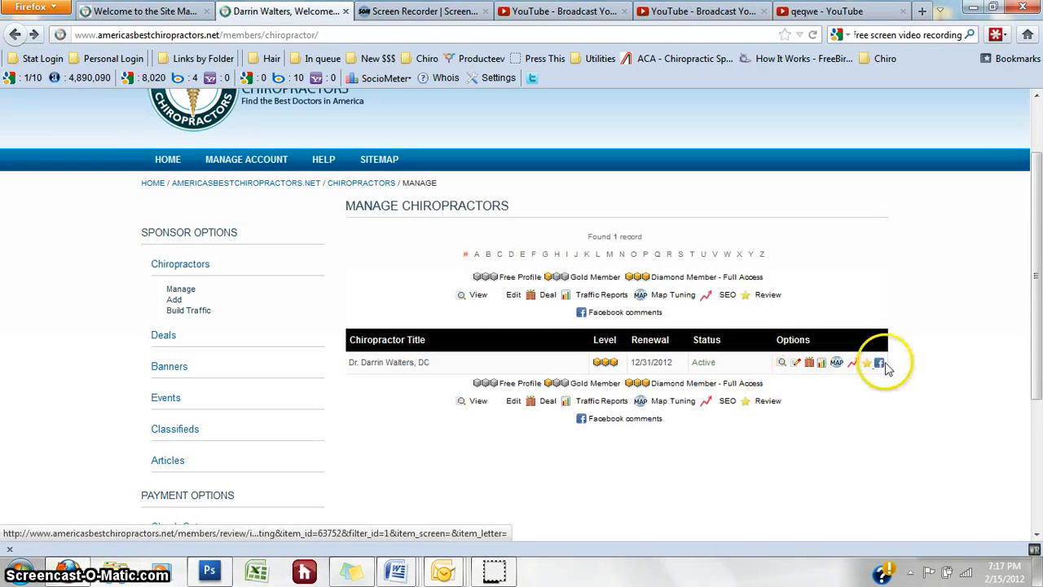
Step: Click through the action icons on the chiropractor listing's row
click(796, 365)
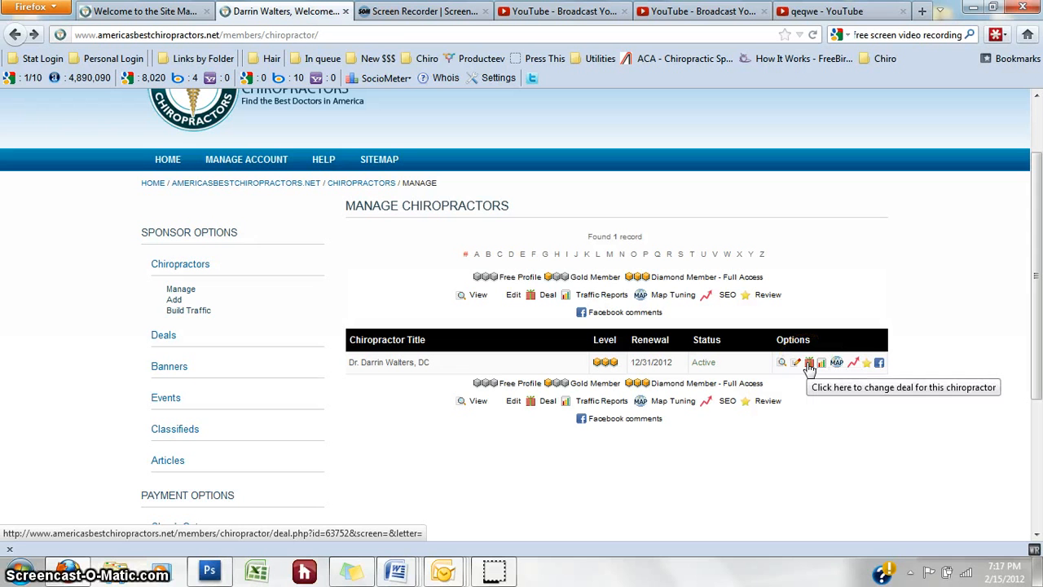
click(823, 365)
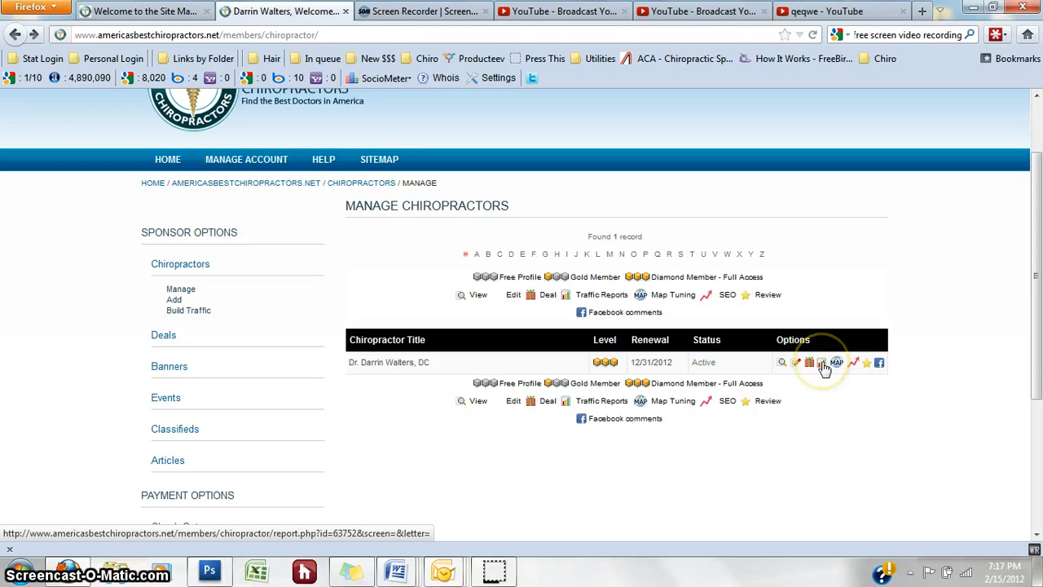
click(868, 366)
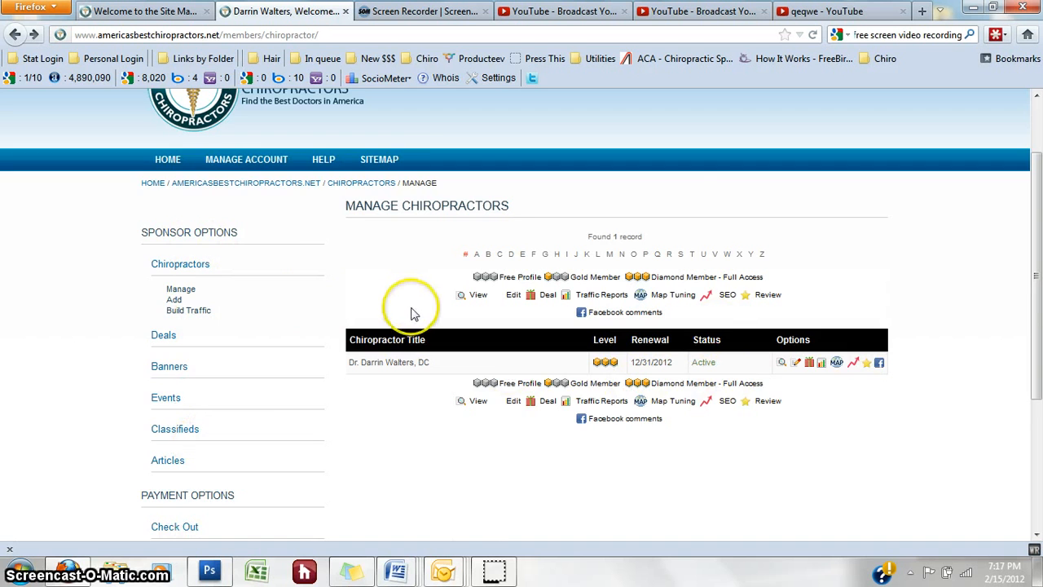
scroll(400, 302, down, 2)
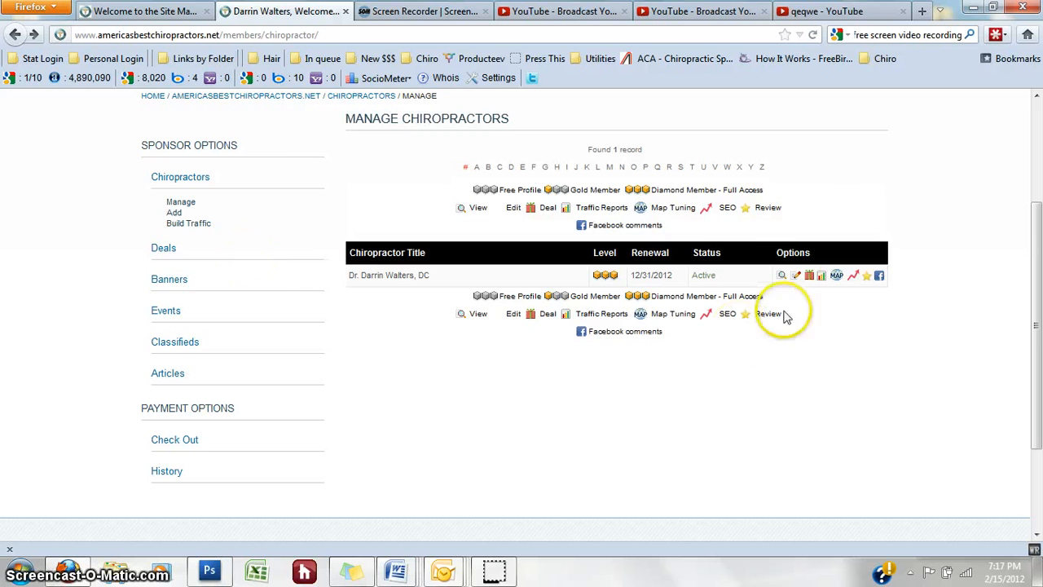
Step: Expand the Deals, Banners, Events, Classifieds and Articles management options
click(162, 247)
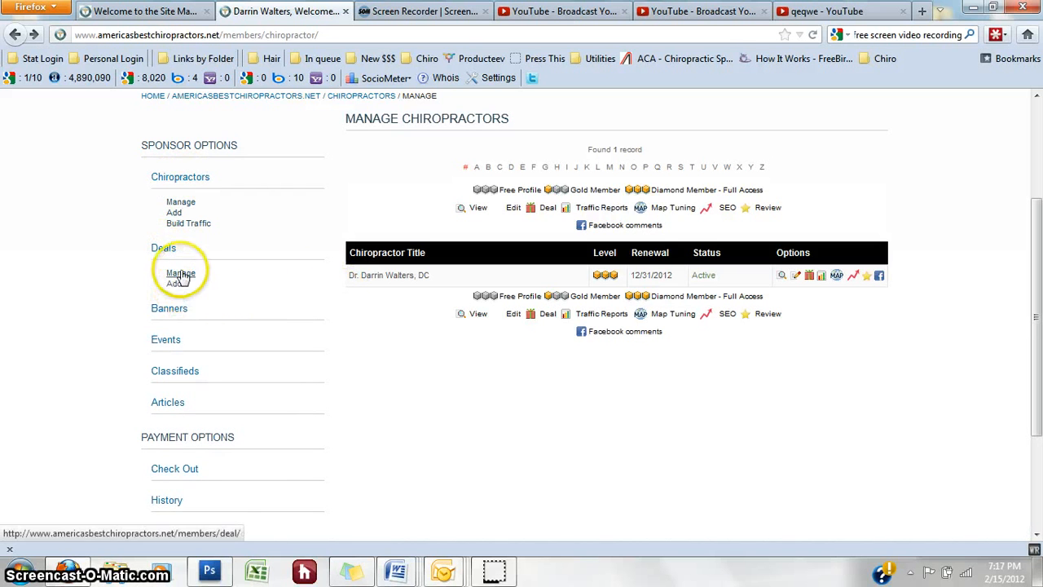
click(180, 310)
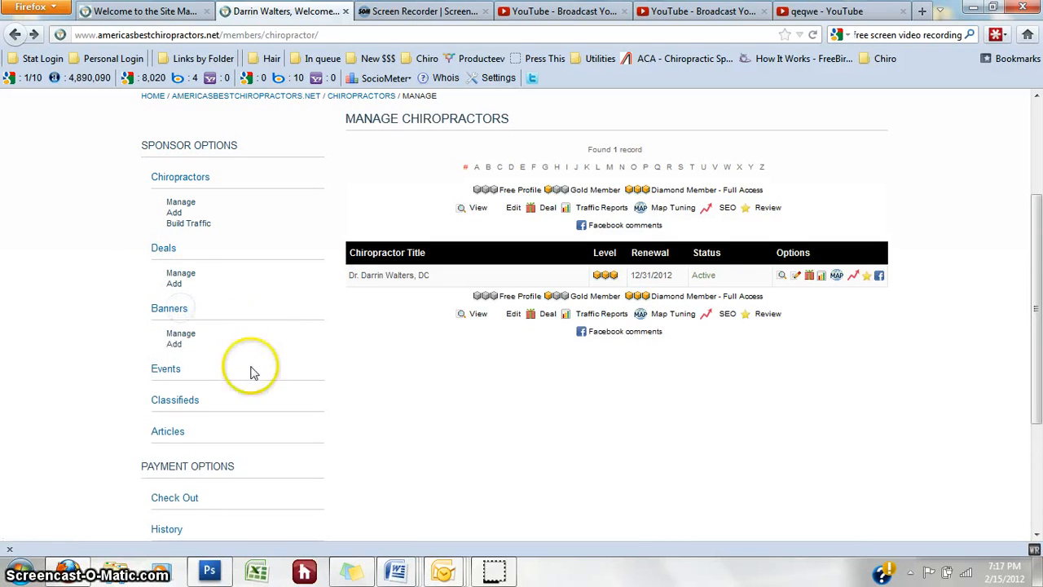
click(171, 368)
scroll(244, 367, down, 2)
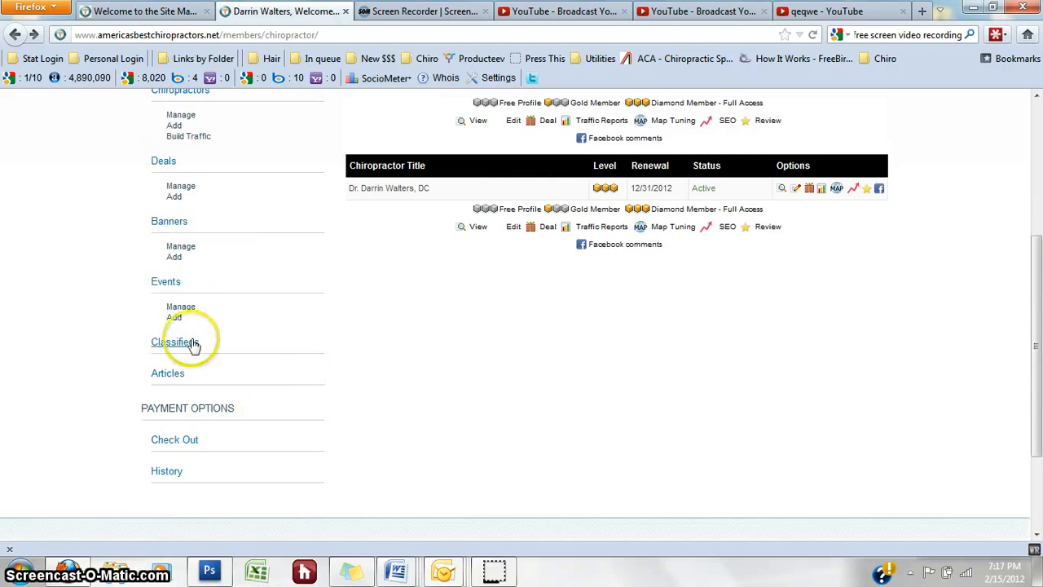
click(174, 343)
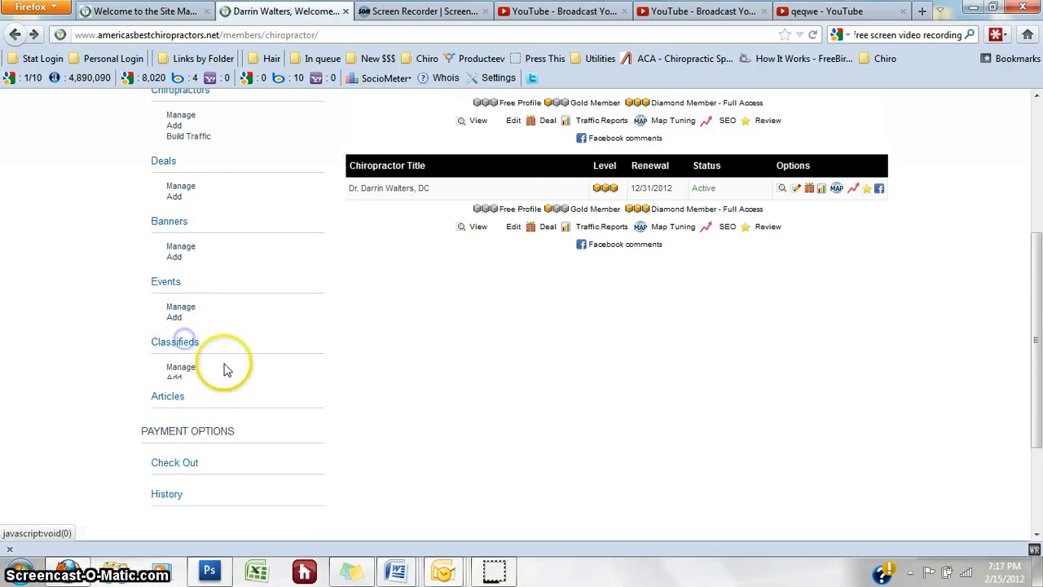
click(173, 404)
scroll(407, 391, up, 2)
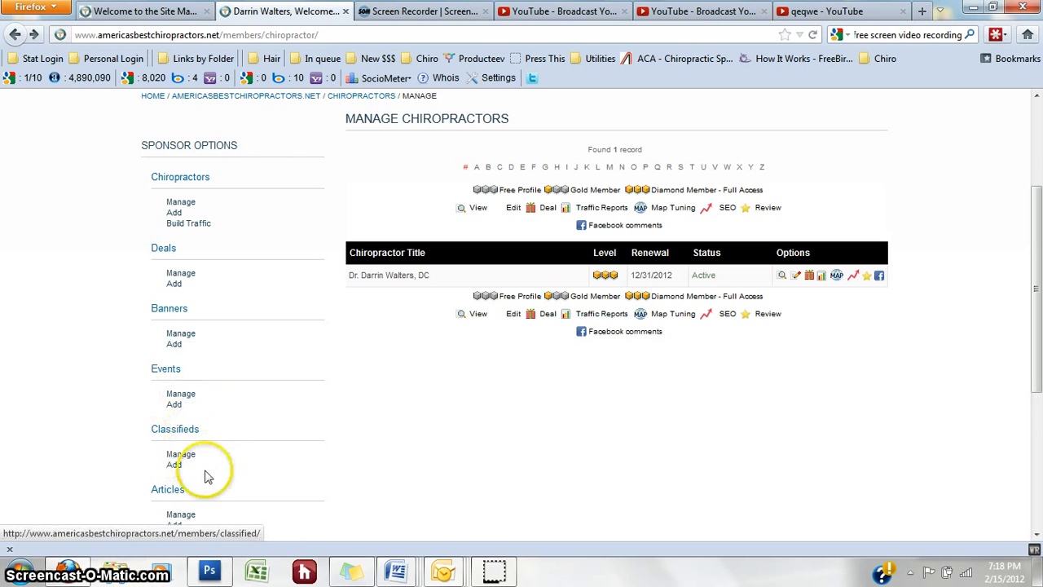
Step: Reload the managed listings and open the chiropractor listing's edit form
scroll(220, 457, down, 2)
scroll(397, 431, up, 2)
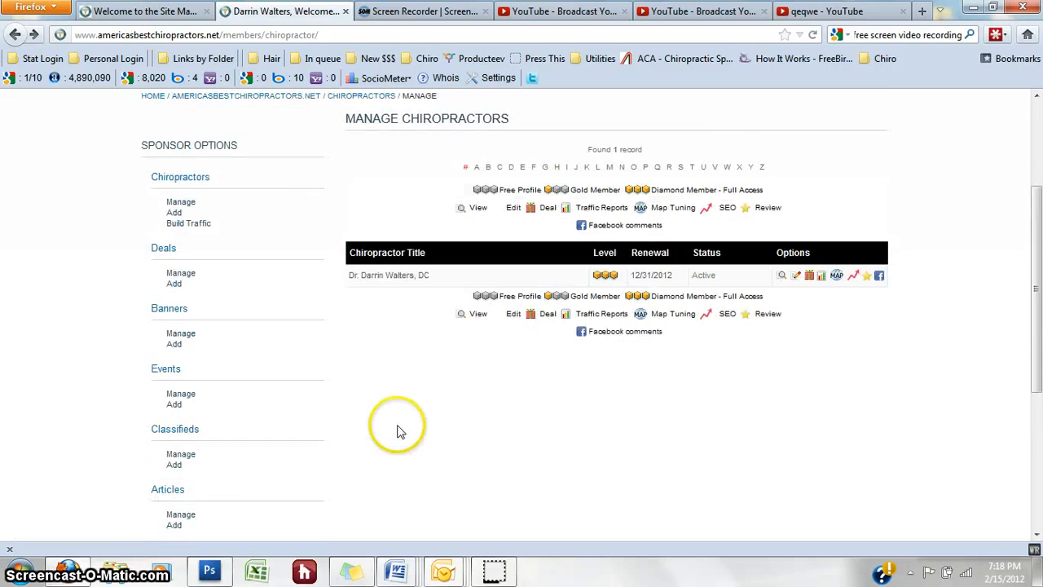
scroll(397, 430, up, 2)
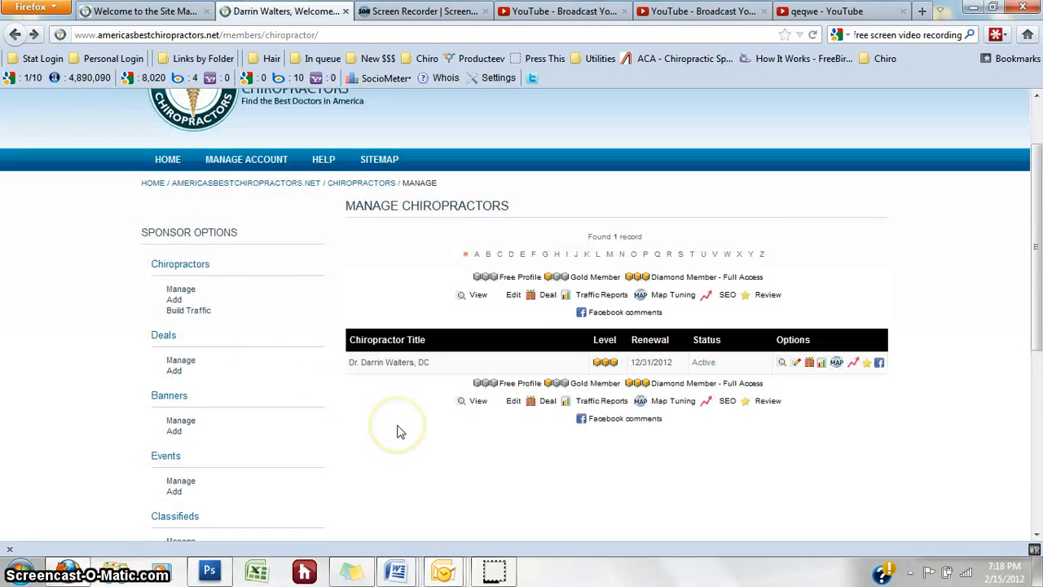
click(196, 290)
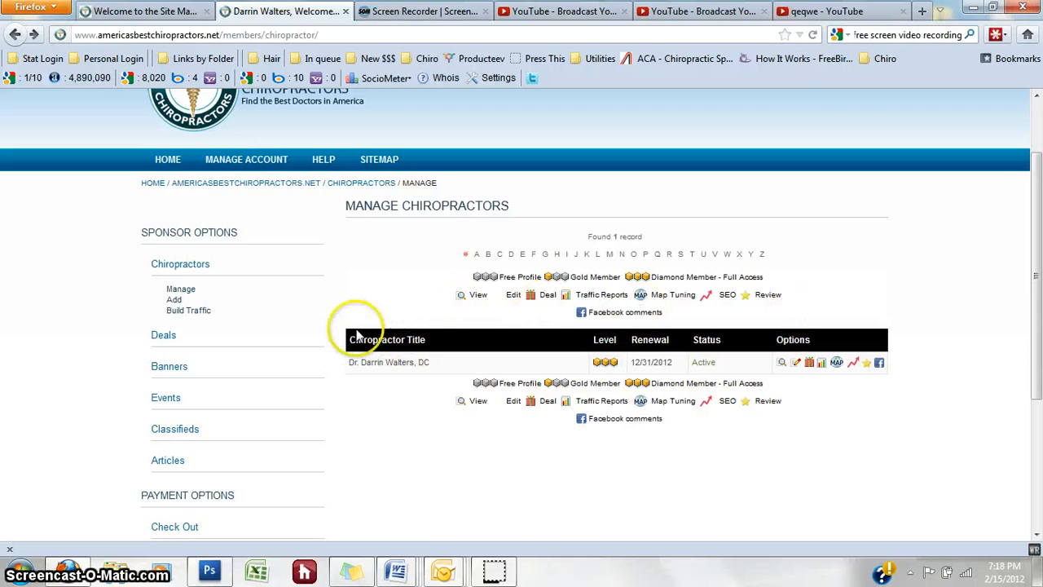
click(794, 363)
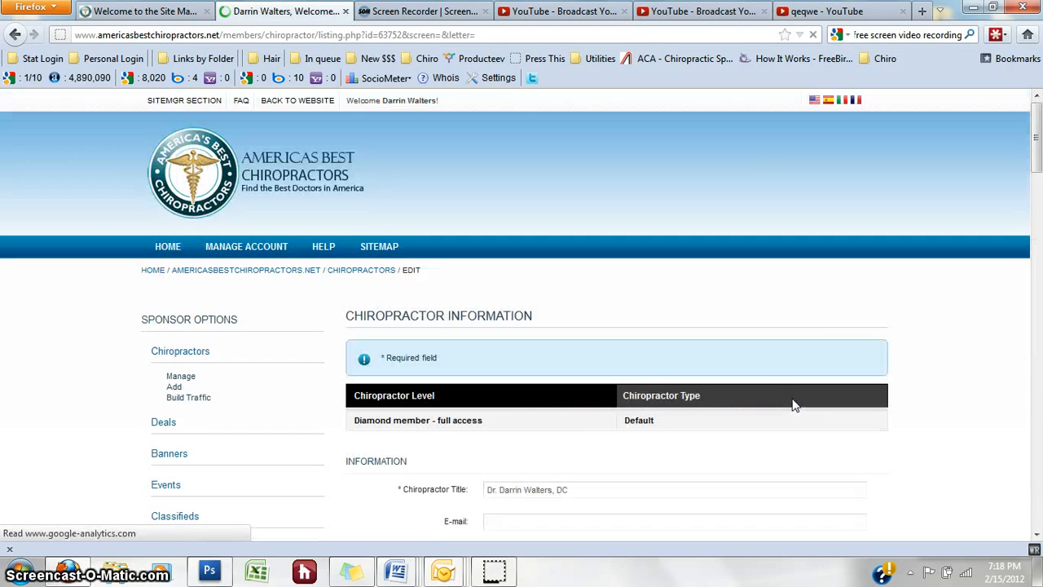
click(813, 367)
scroll(819, 368, down, 3)
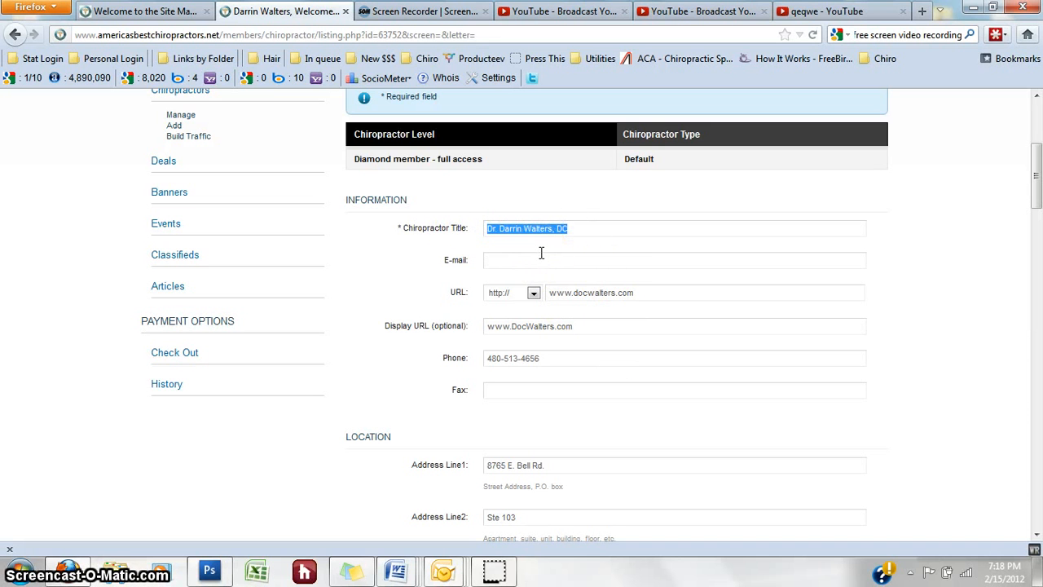
Step: Select the Chiropractor Title text and clear the listing's E-mail field
click(594, 233)
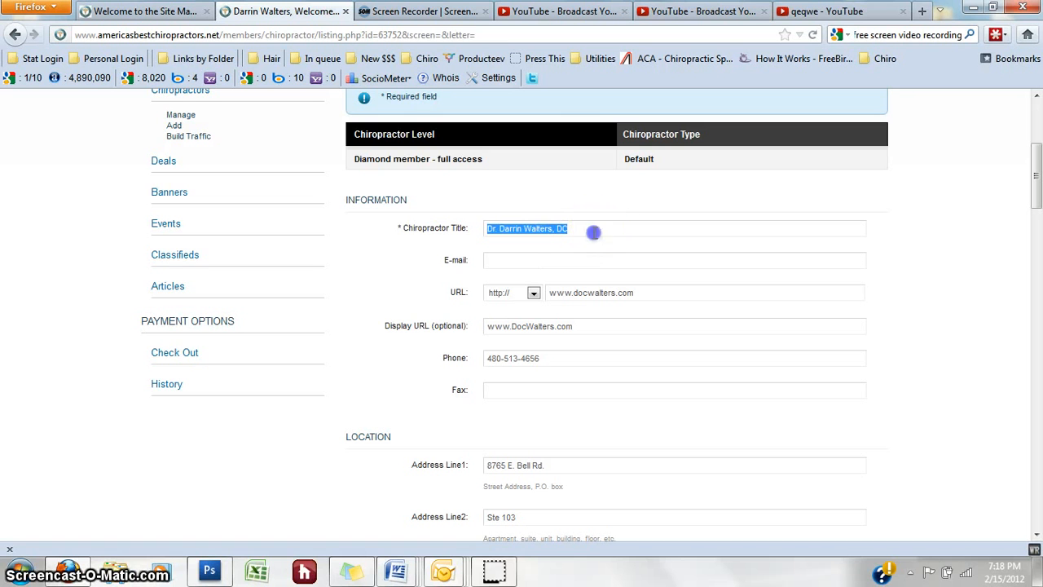
drag(585, 231, 472, 231)
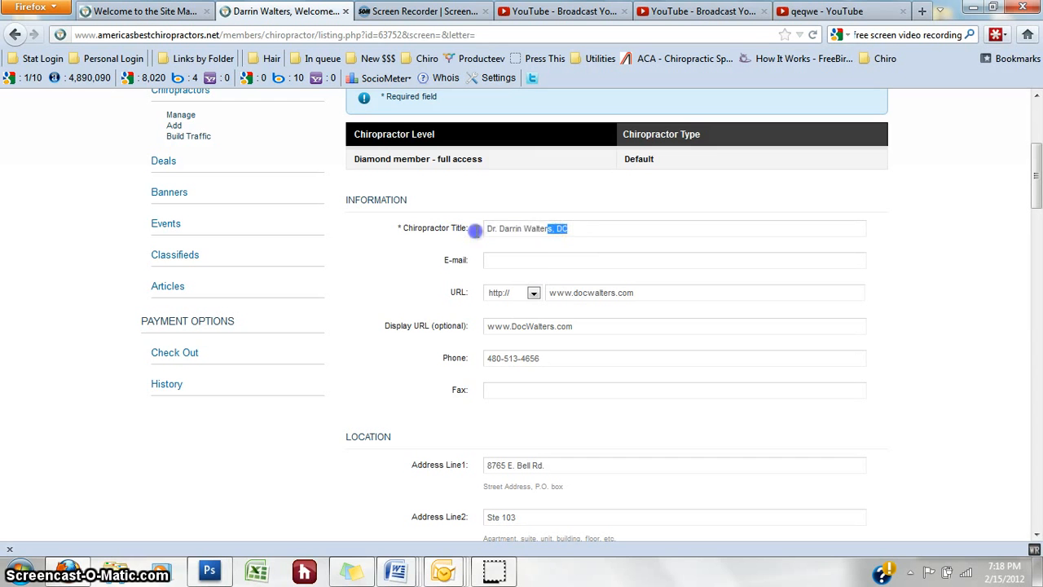
click(571, 259)
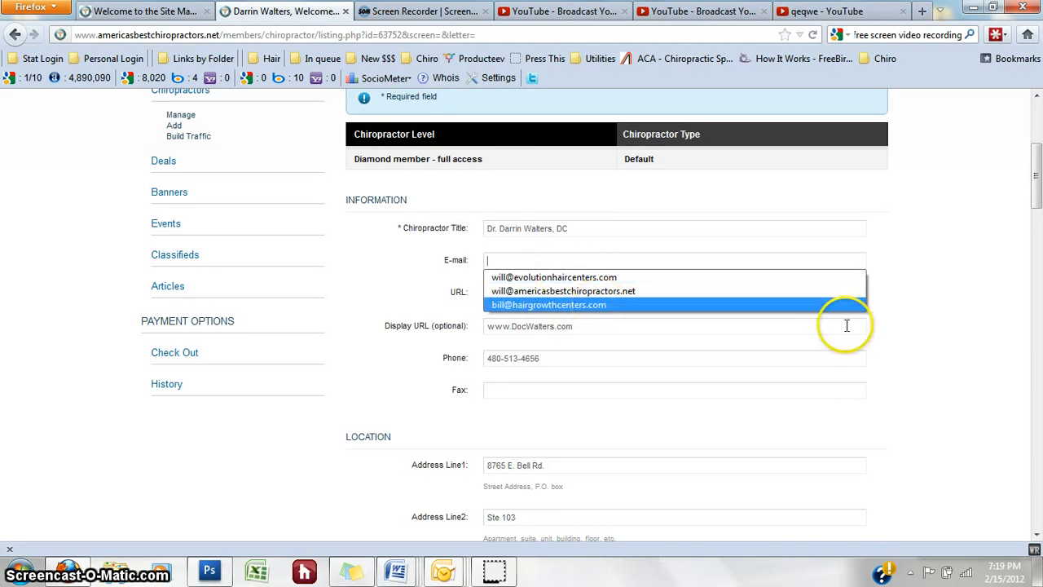
click(599, 278)
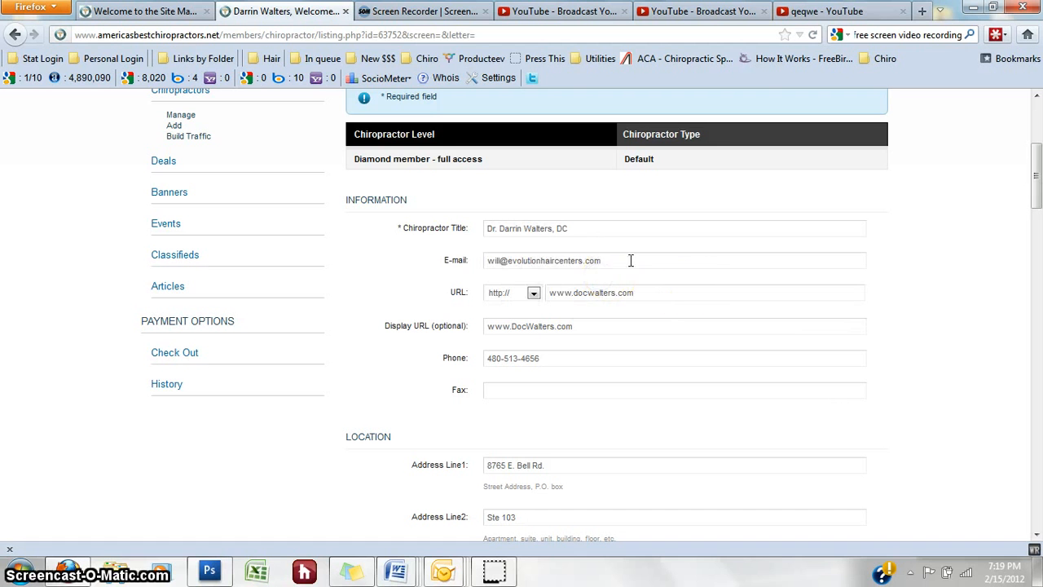
click(463, 255)
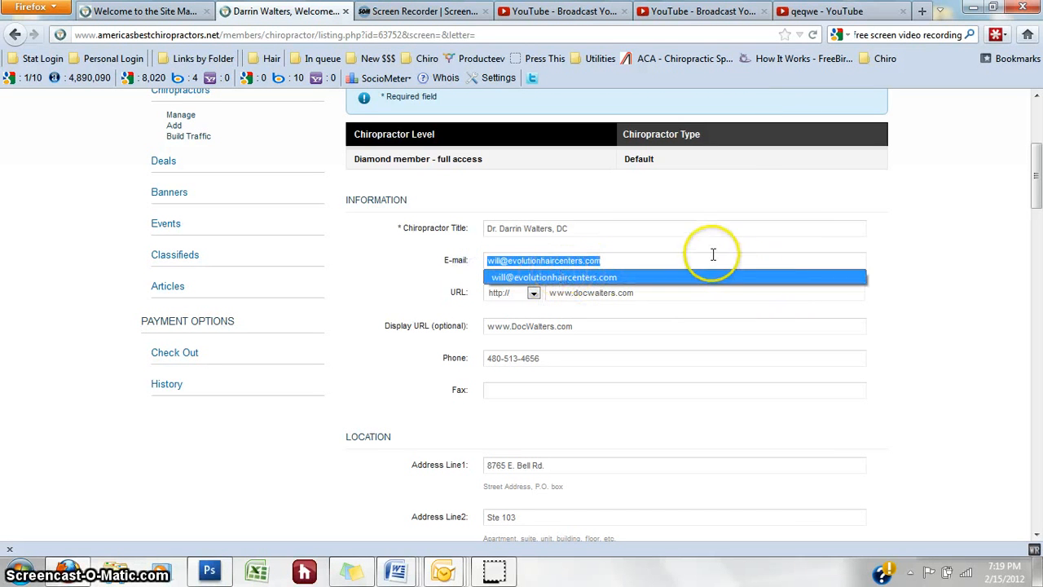
double_click(629, 257)
key(BackSpace)
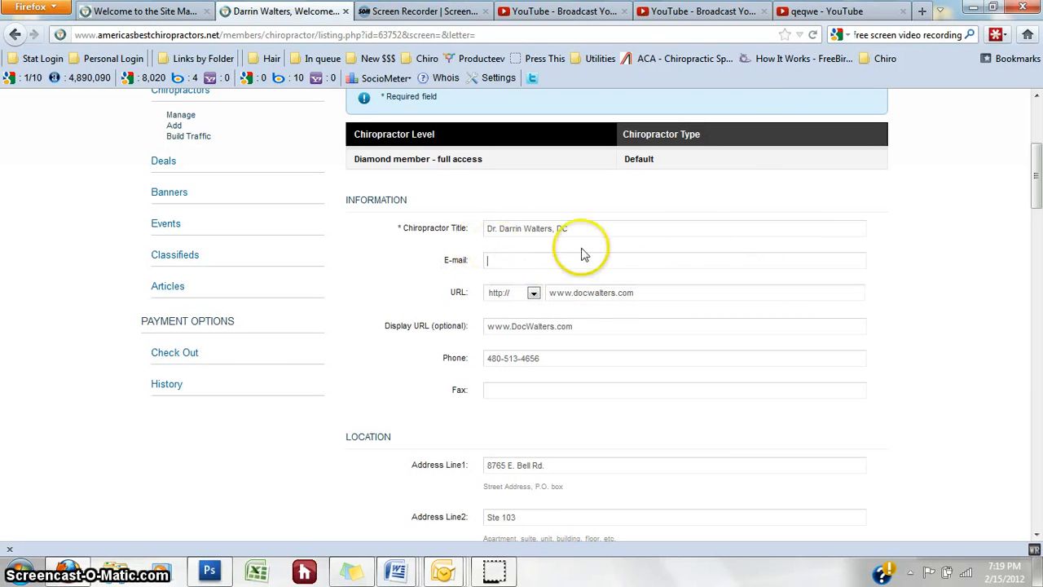
triple_click(640, 292)
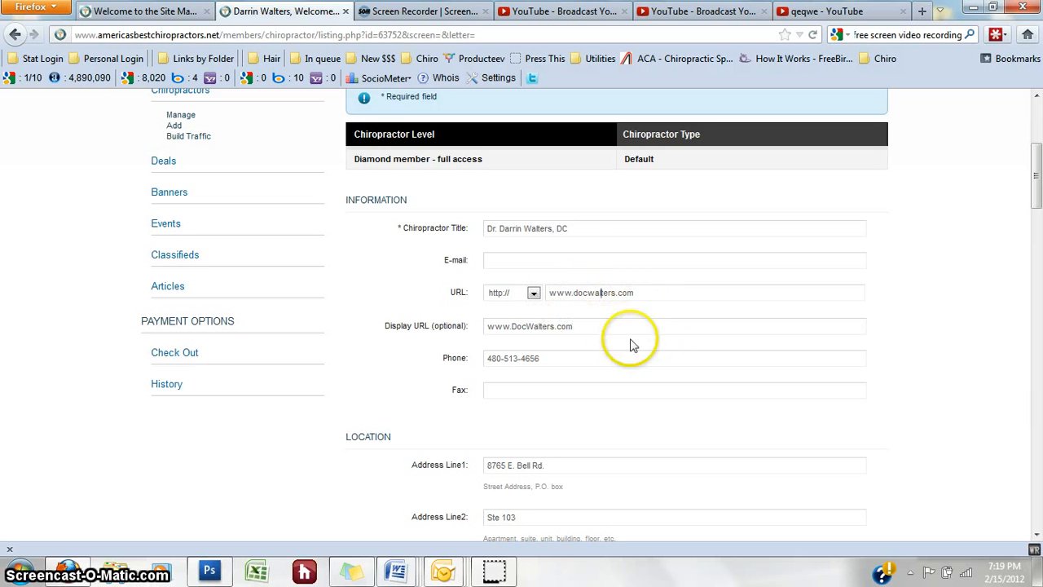
drag(581, 326, 458, 320)
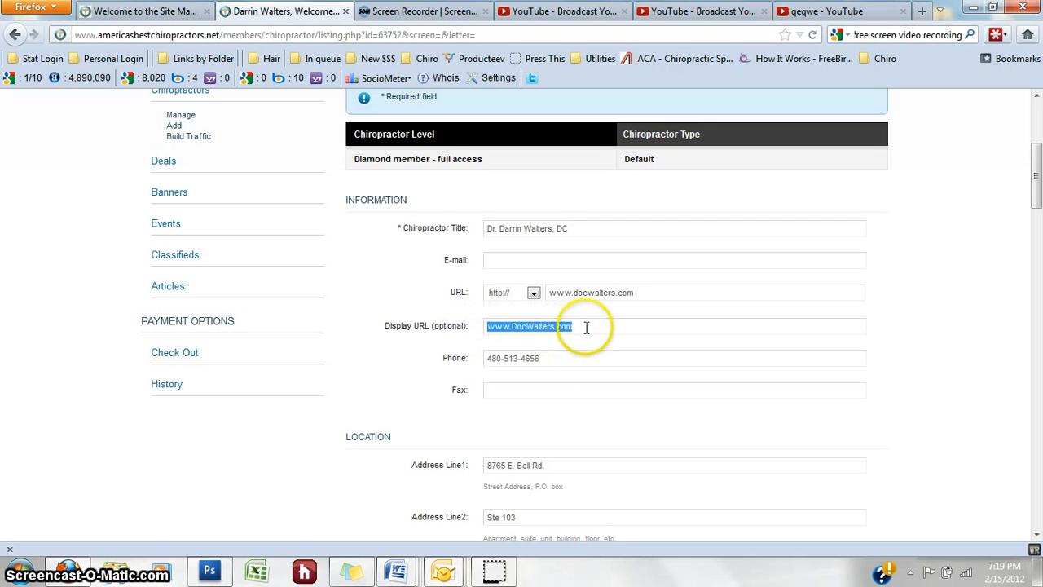
double_click(643, 293)
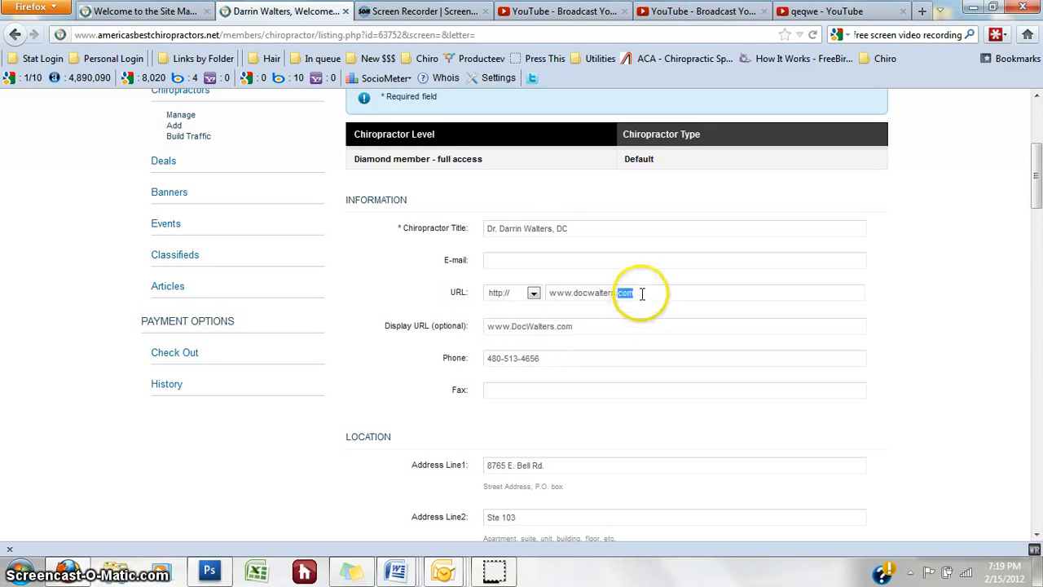
drag(642, 293, 538, 292)
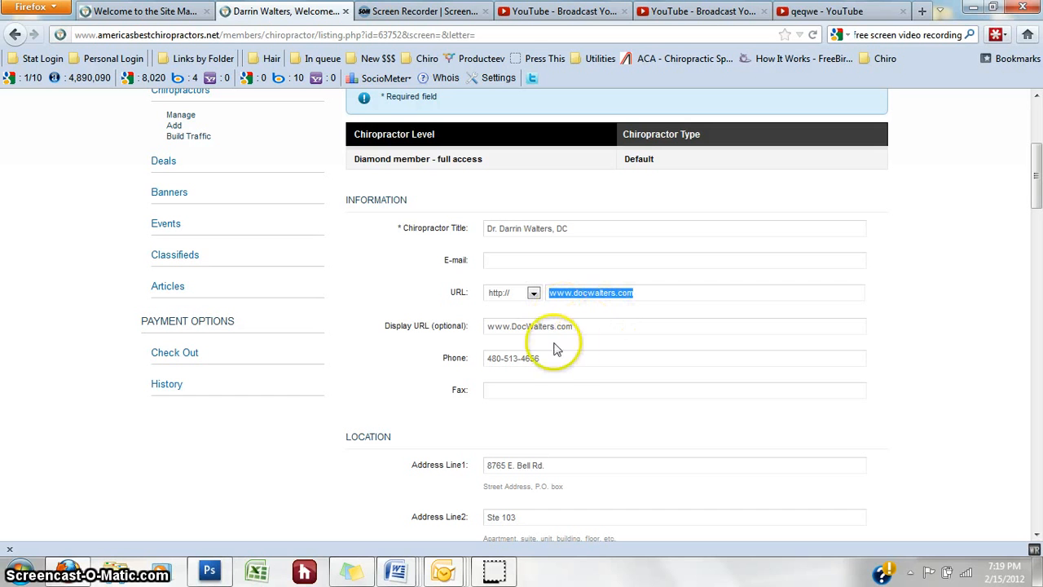
drag(580, 326, 500, 325)
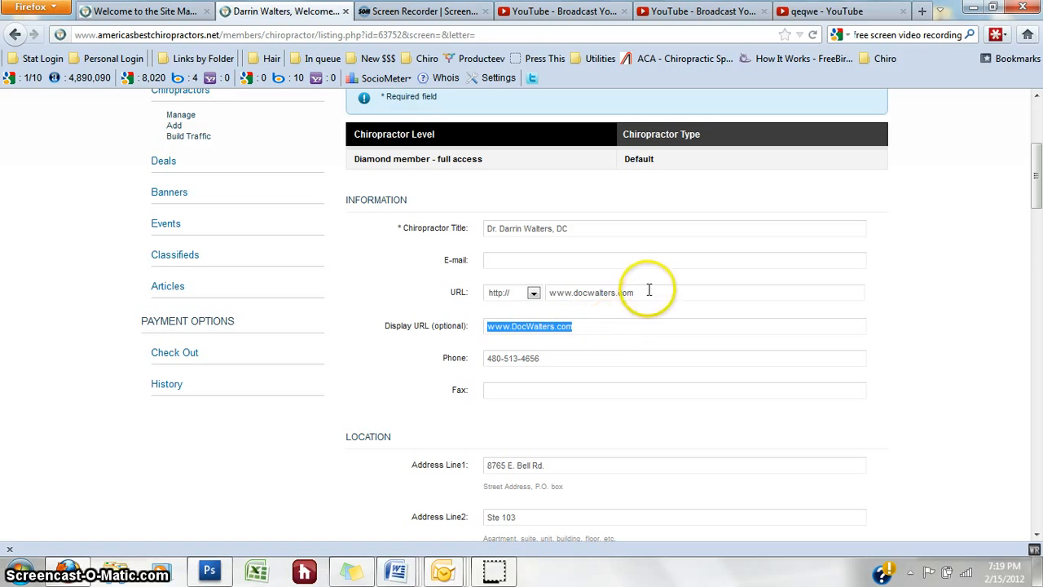
drag(649, 290, 541, 291)
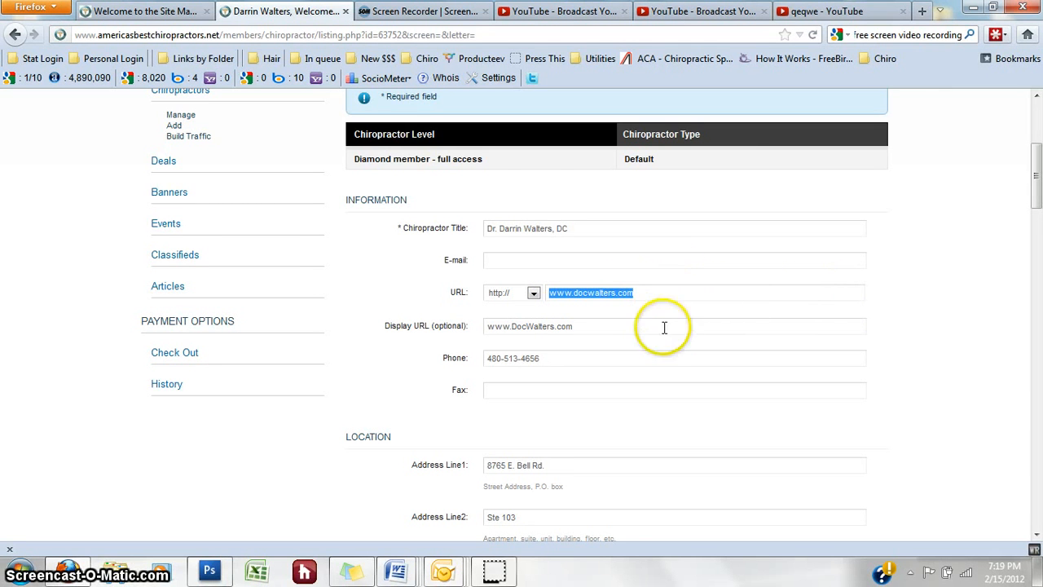
Step: Review the phone number and address lines, then open Captions for the current photo
scroll(590, 300, down, 2)
drag(554, 271, 468, 271)
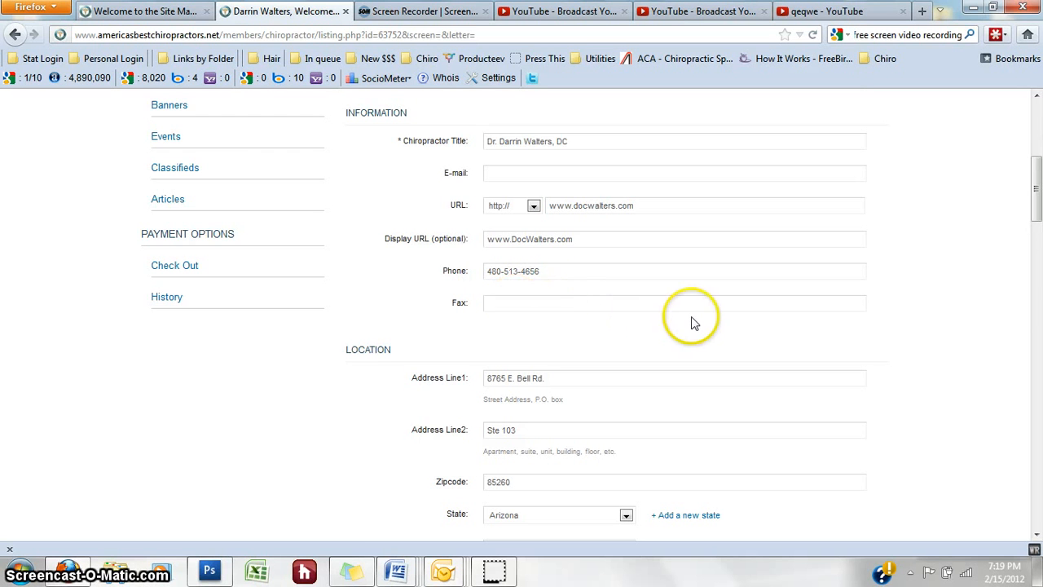
scroll(692, 320, down, 4)
drag(565, 206, 488, 205)
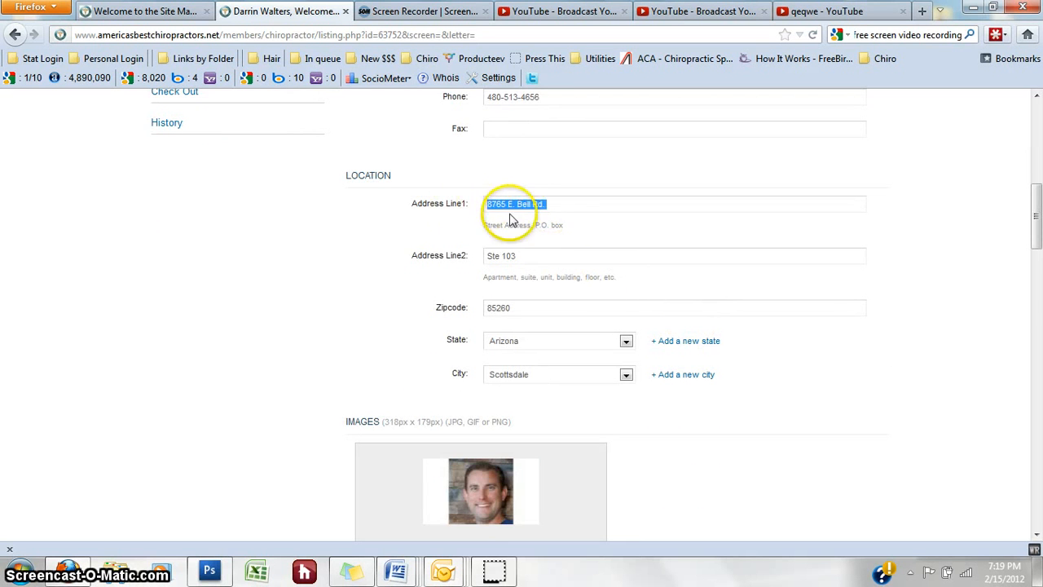
drag(536, 256, 461, 258)
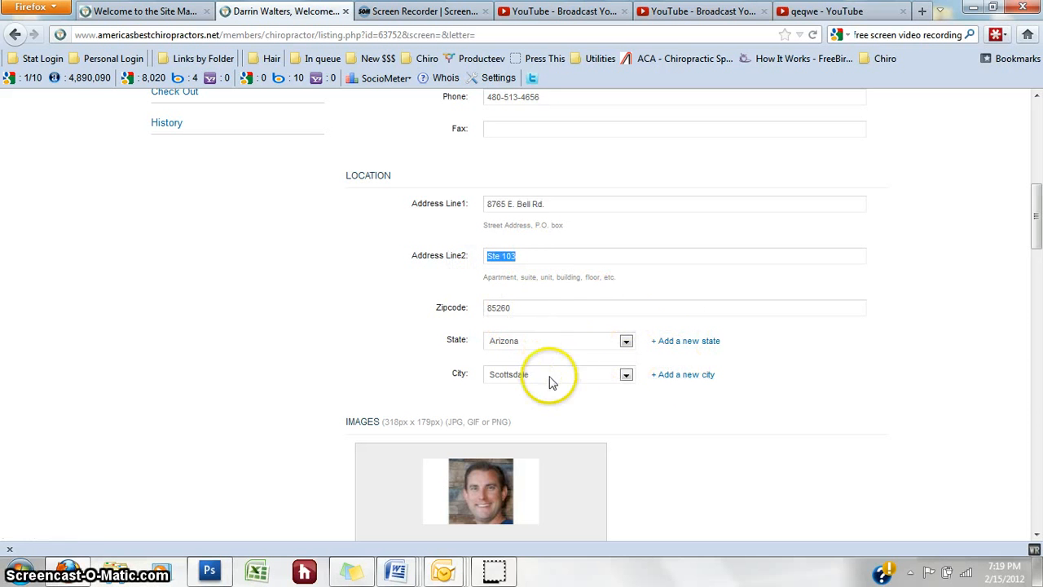
scroll(769, 350, down, 3)
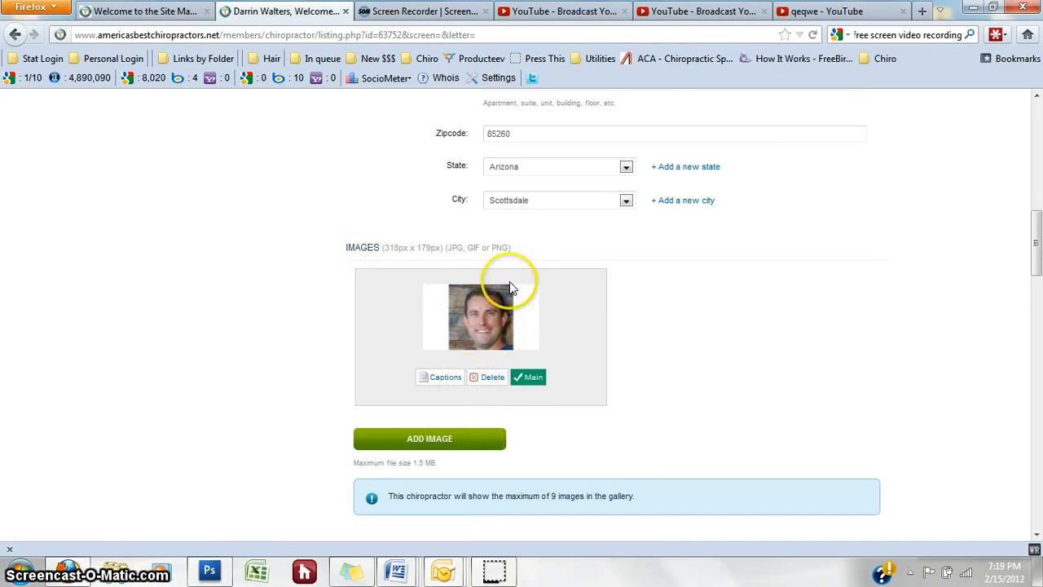
click(442, 378)
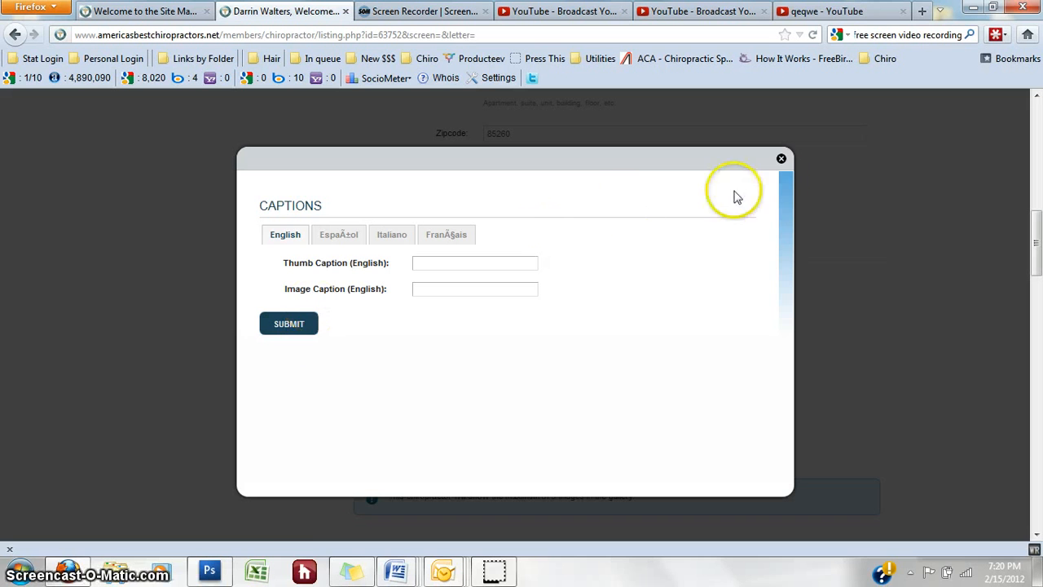
Step: Close the Captions dialog unchanged and bring up the Add Image form
click(781, 160)
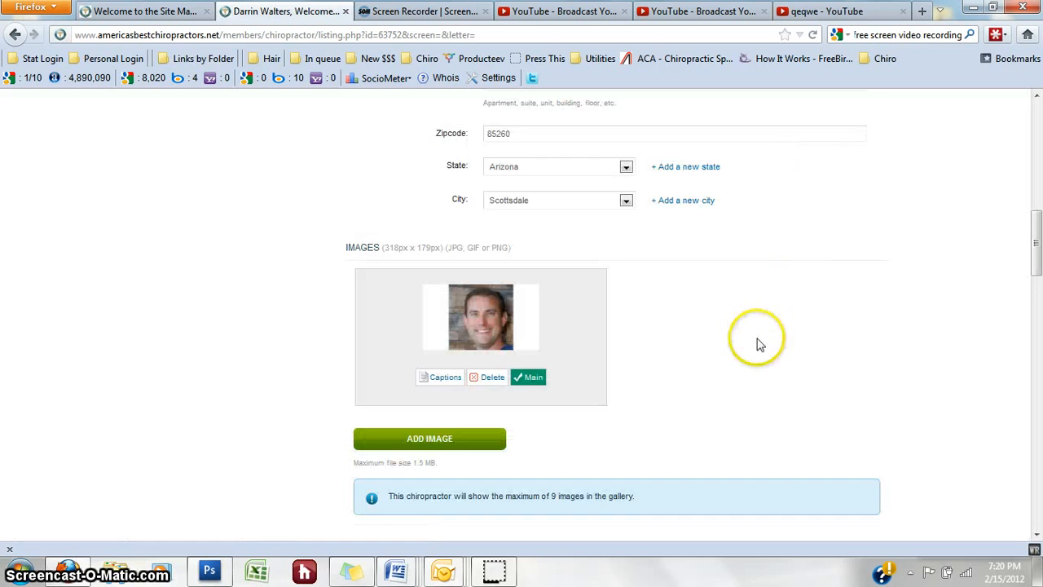
scroll(754, 326, down, 2)
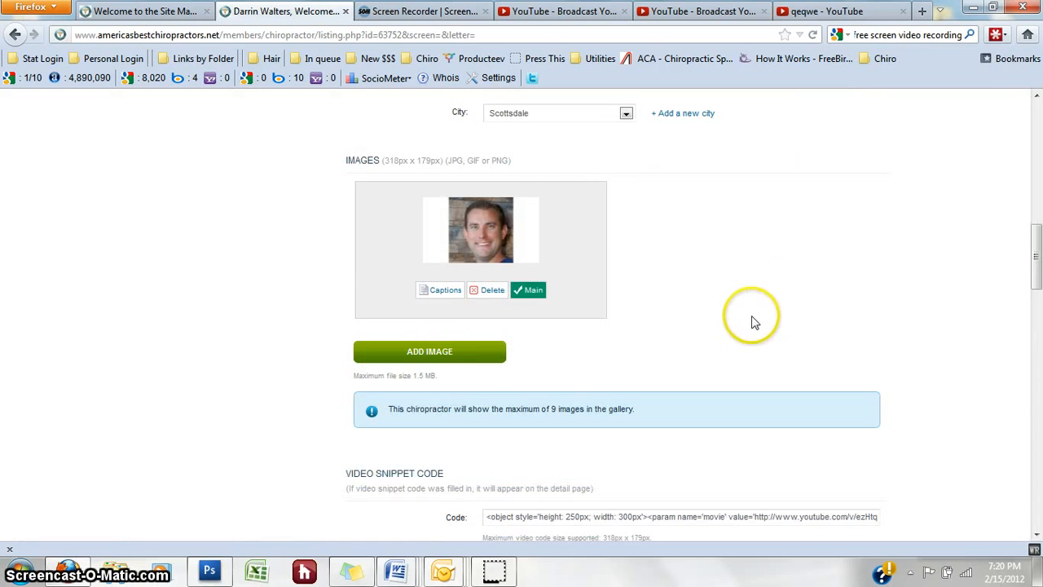
click(449, 353)
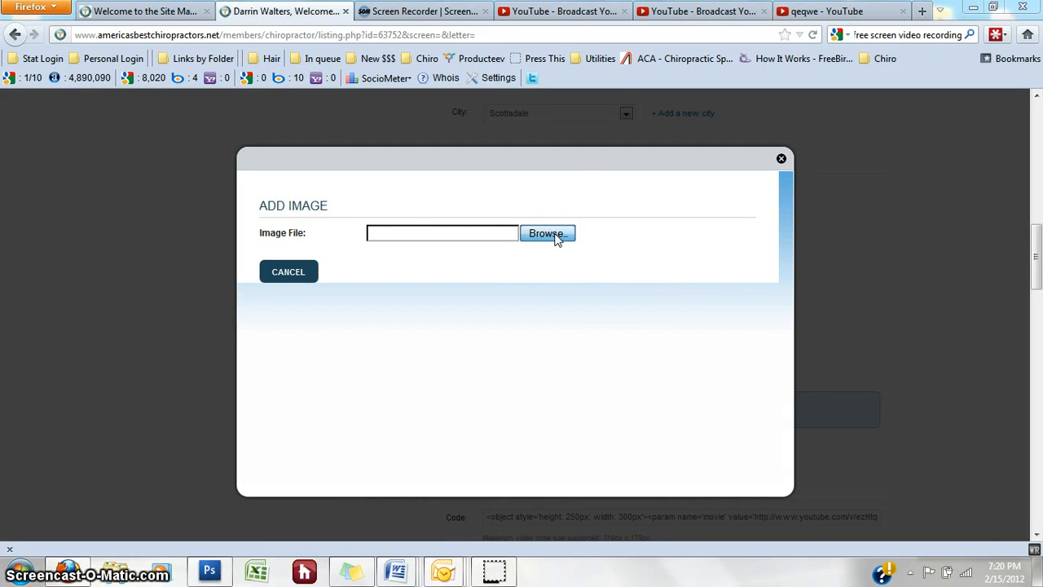
Step: Browse the desktop and load the portrait photo file into the Add Image form
click(692, 342)
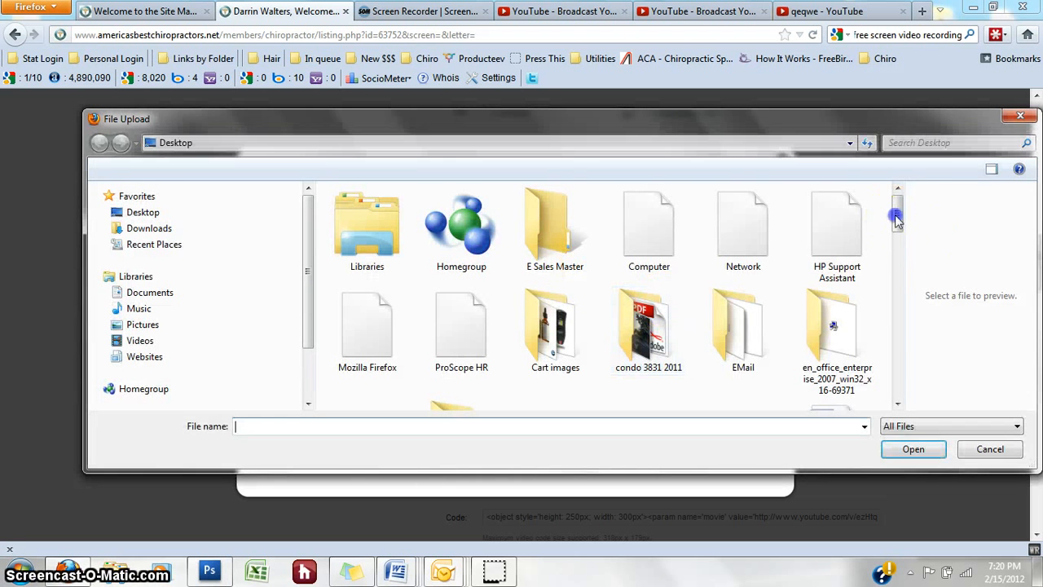
drag(897, 215, 916, 384)
click(364, 362)
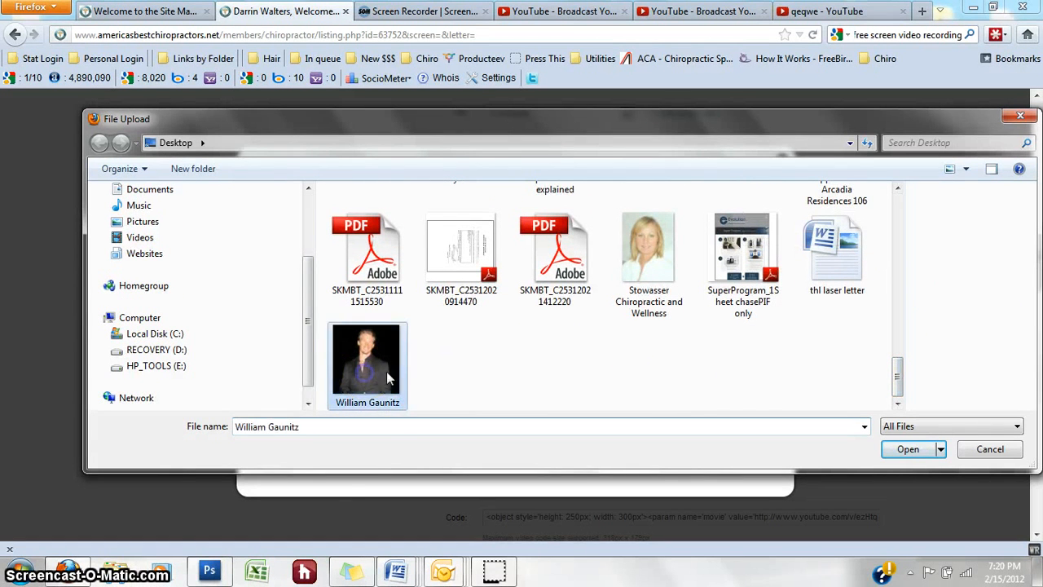
click(912, 451)
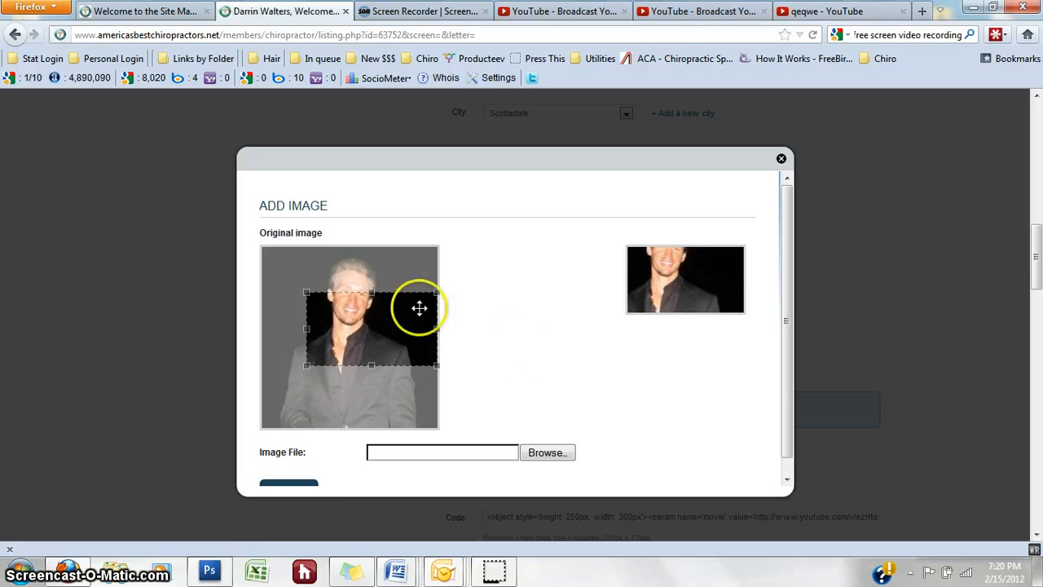
Step: Crop the portrait to its top portion and submit it as a second listing image
drag(284, 276, 221, 236)
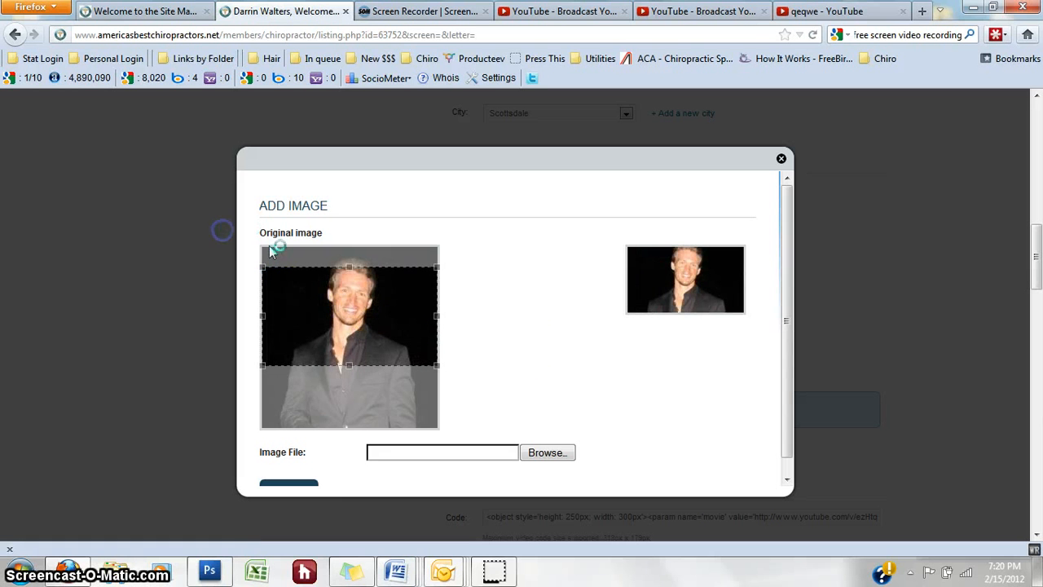
drag(365, 314, 366, 292)
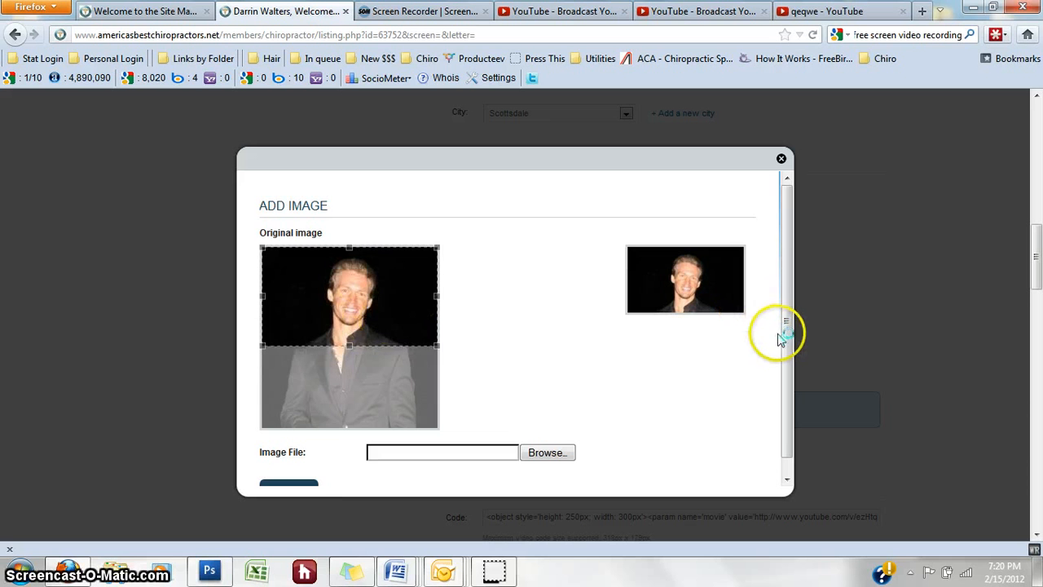
drag(787, 343, 787, 390)
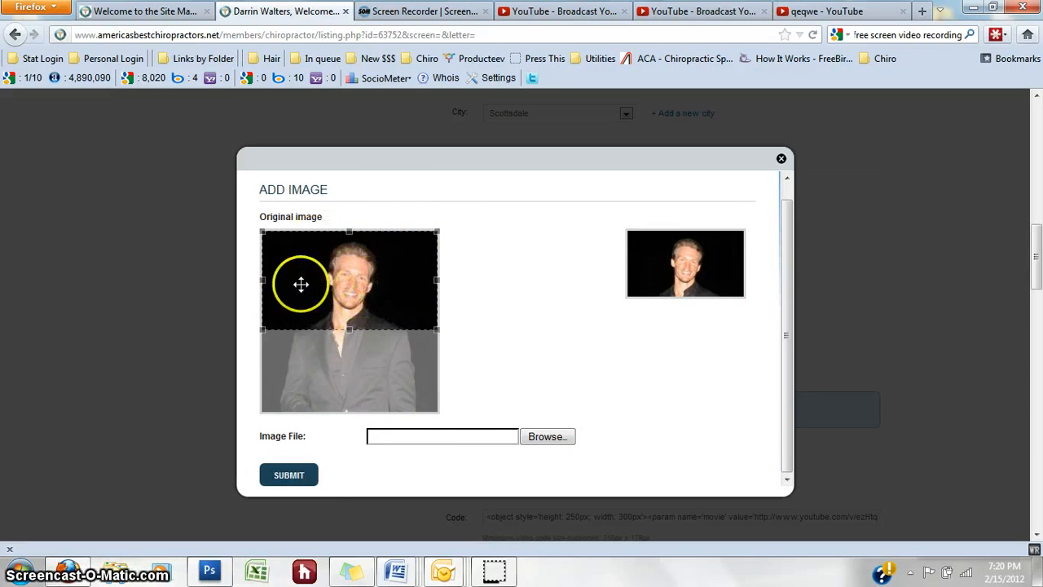
click(290, 475)
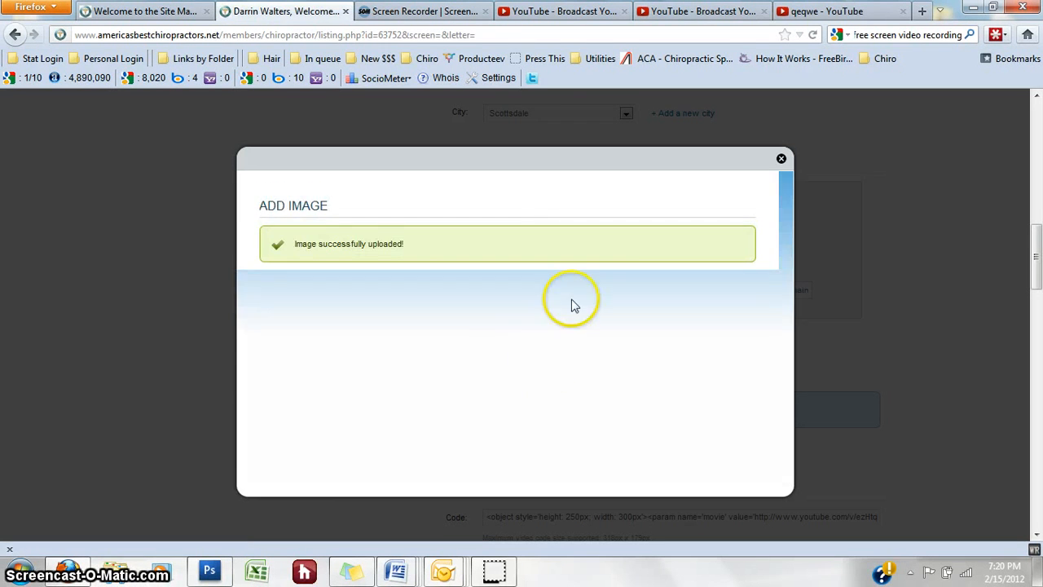
scroll(920, 296, up, 2)
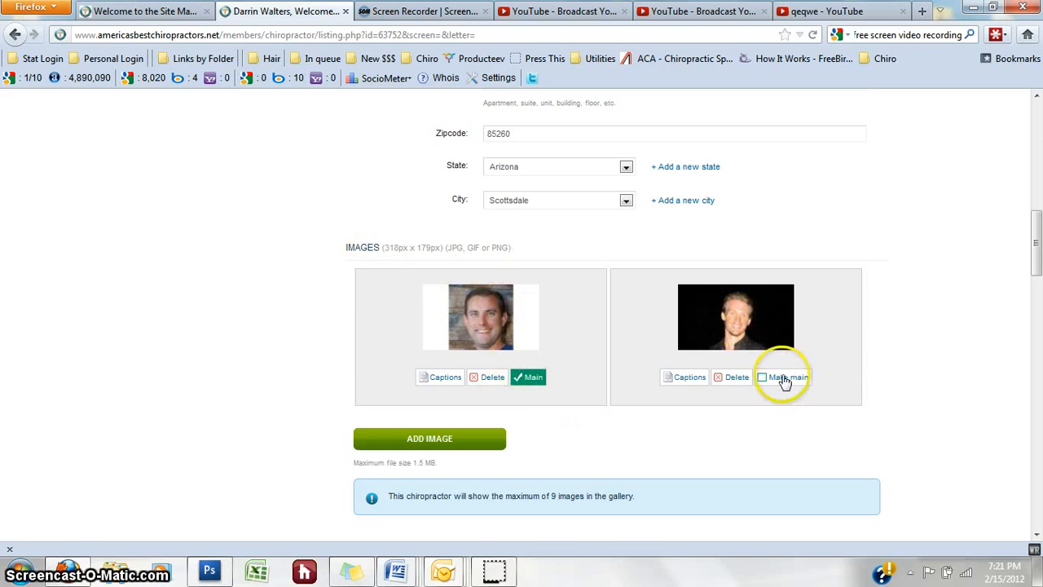
Step: Delete the second headshot, confirm the deletion, and close the success message
scroll(879, 367, down, 2)
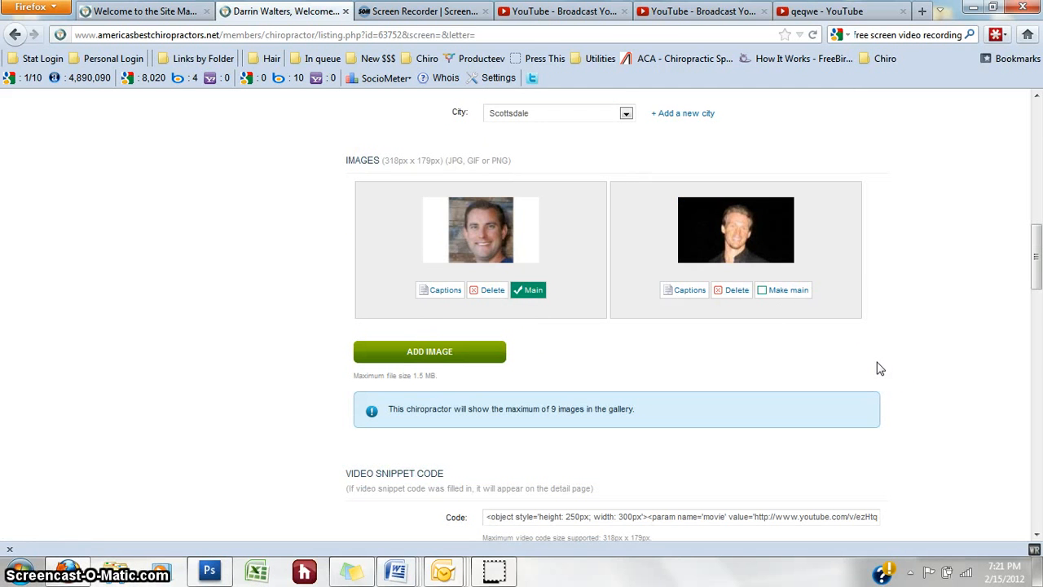
click(796, 346)
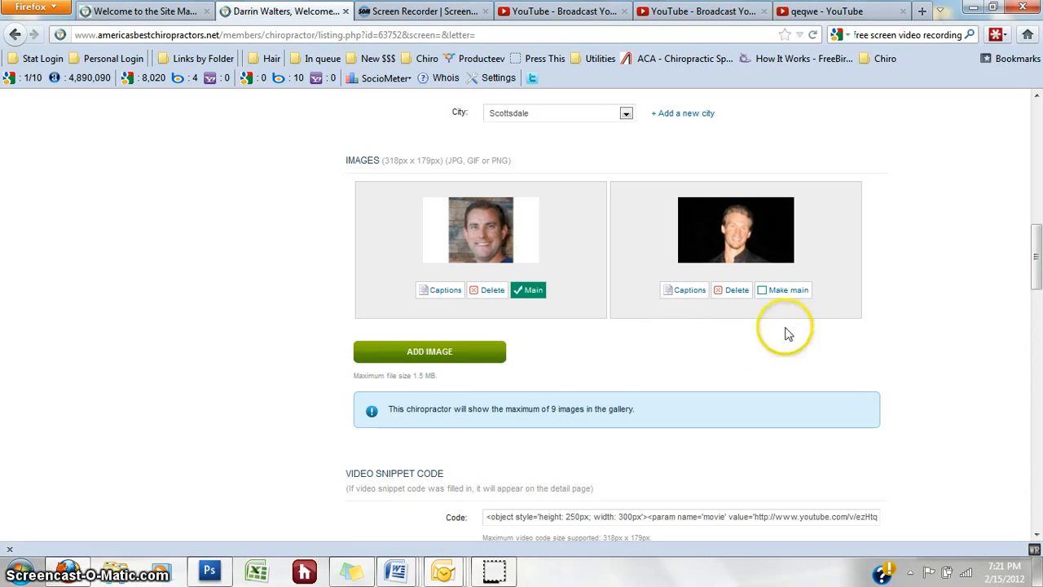
click(737, 291)
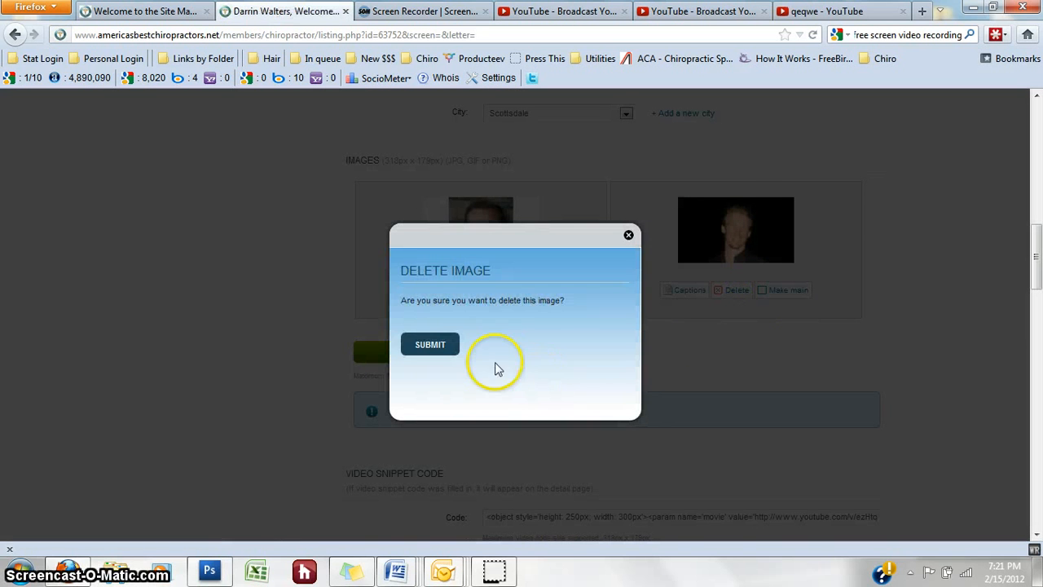
click(432, 346)
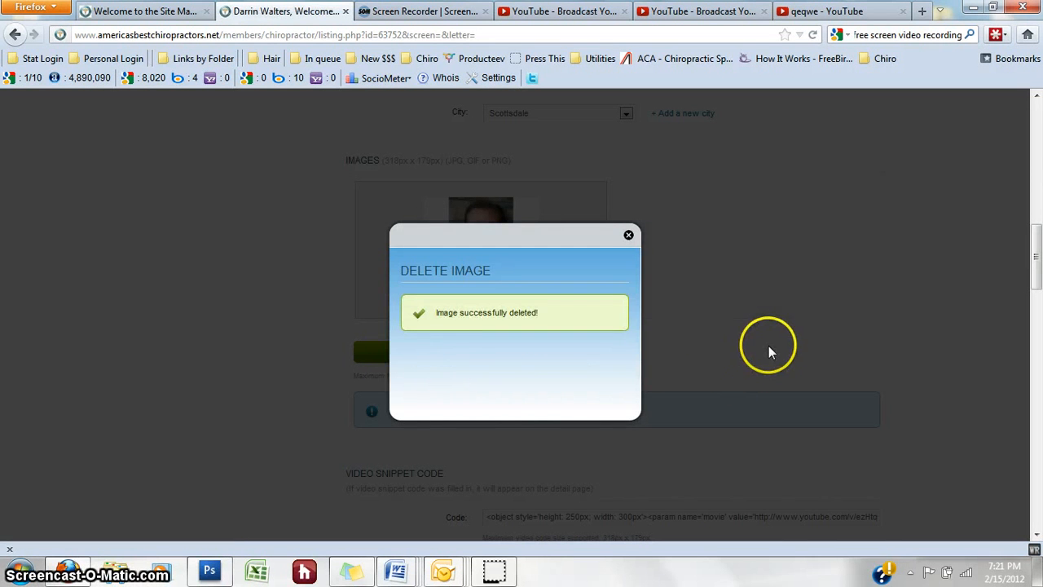
click(628, 234)
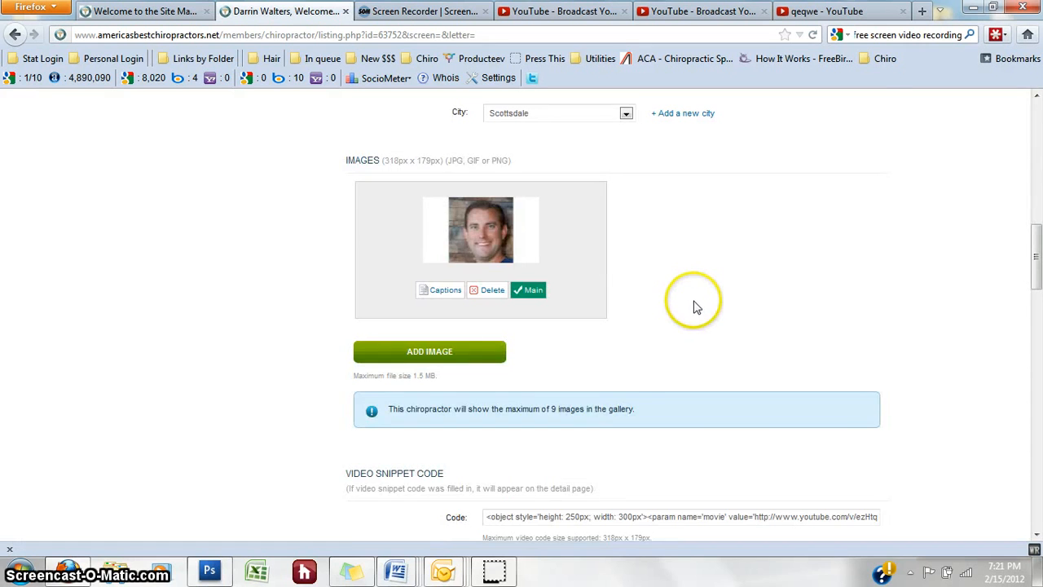
scroll(698, 303, down, 2)
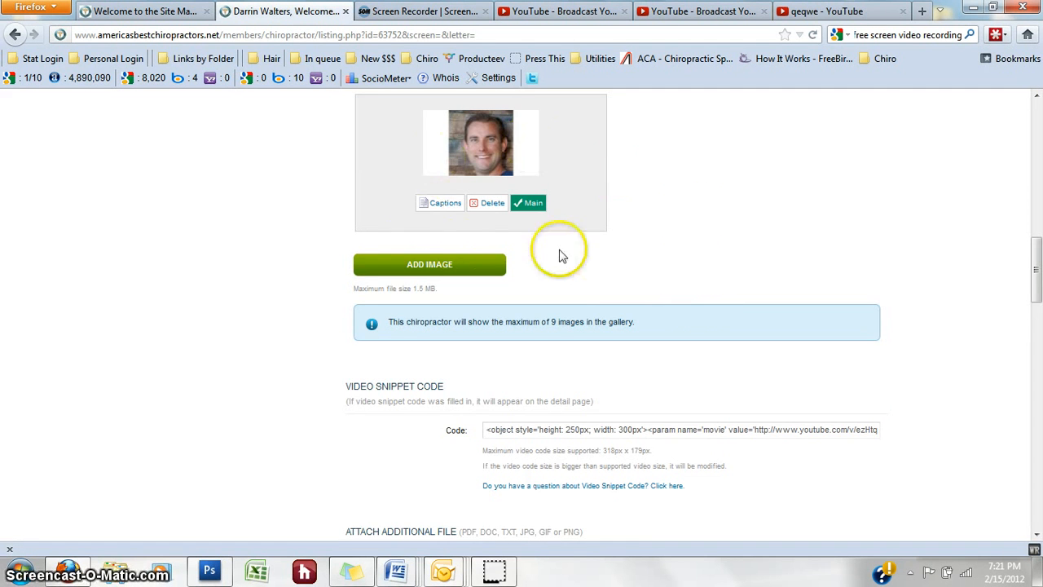
scroll(676, 269, down, 1)
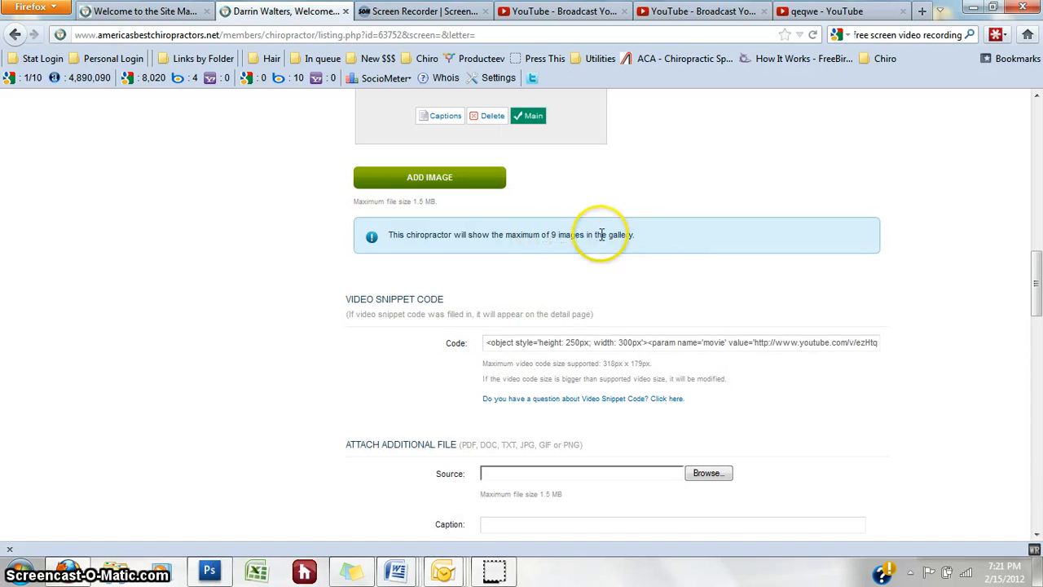
scroll(715, 279, down, 1)
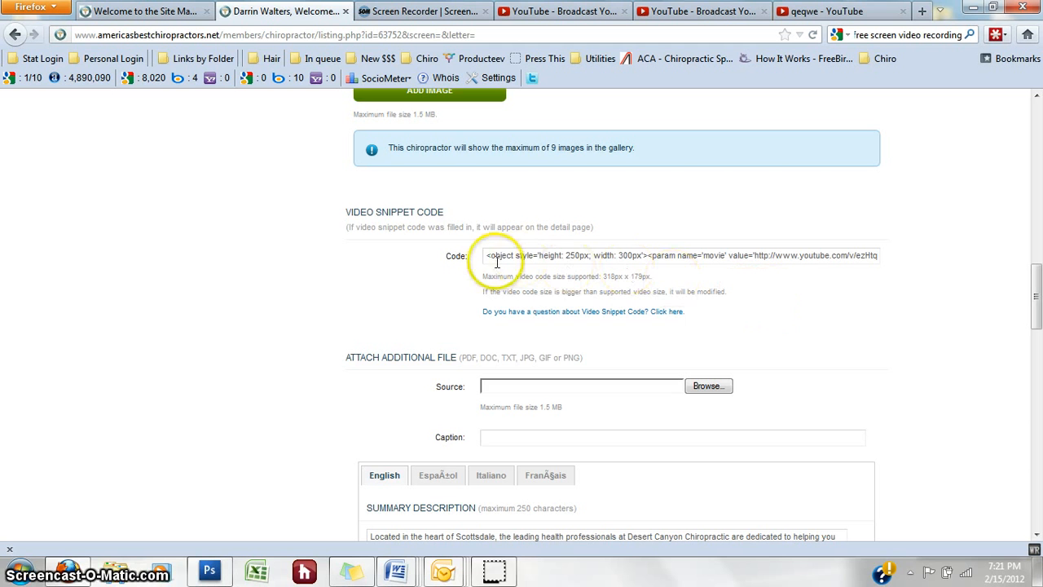
drag(486, 256, 941, 253)
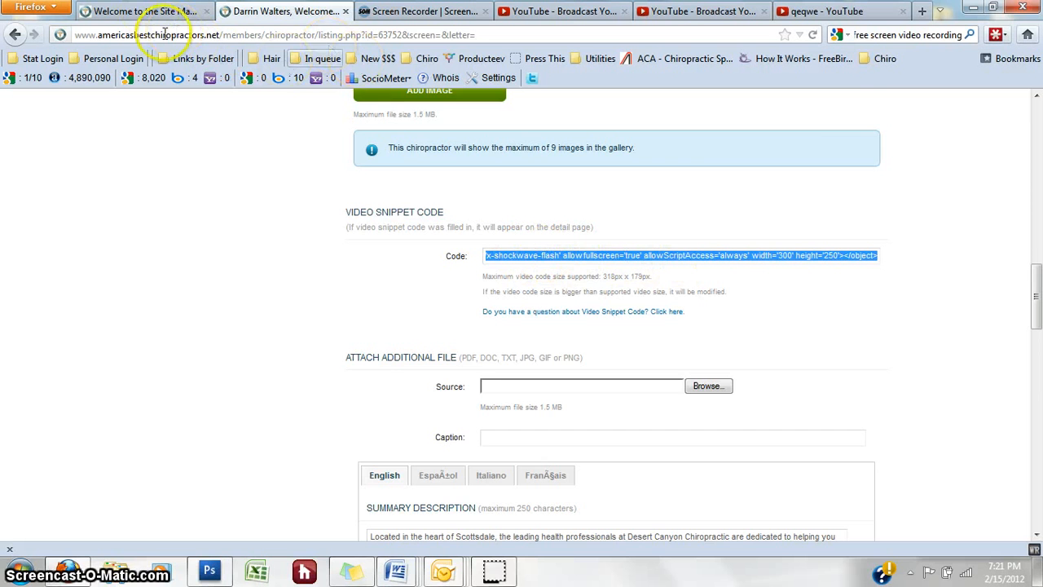
Step: Strip the page path from the first tab's address to load the public home page
click(151, 11)
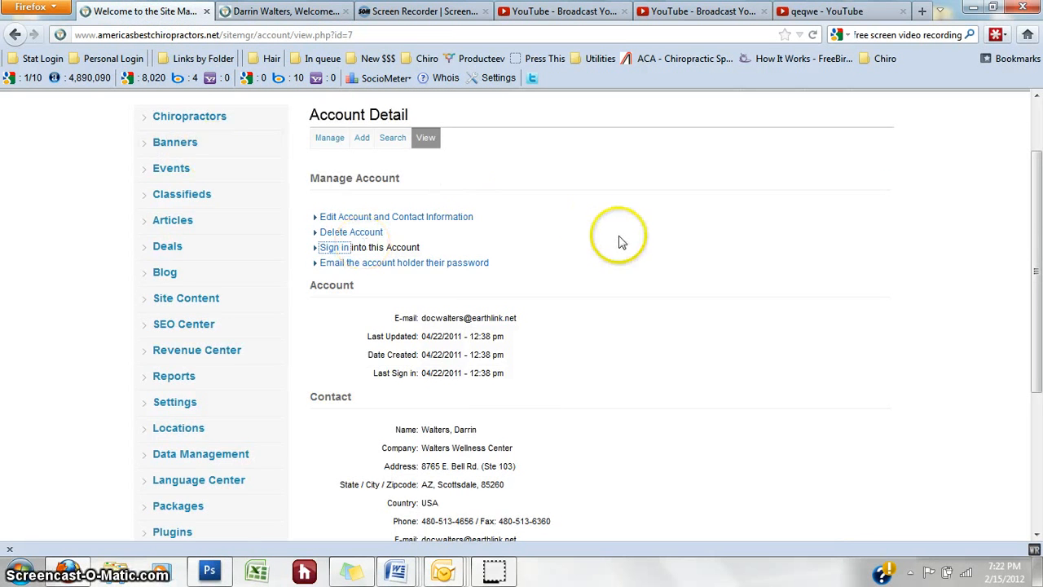
scroll(486, 169, up, 2)
drag(376, 33, 222, 34)
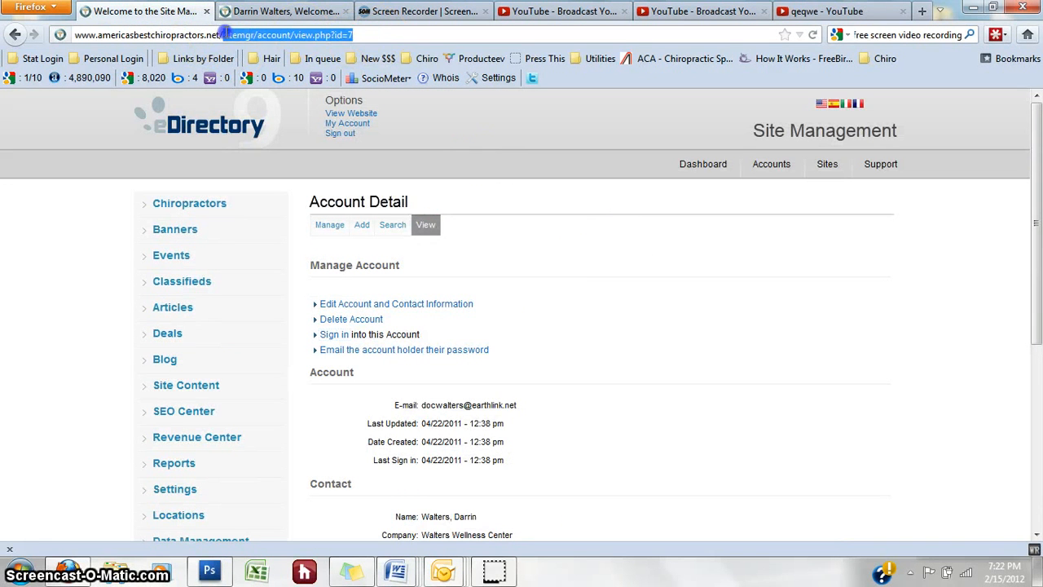
key(BackSpace)
key(Return)
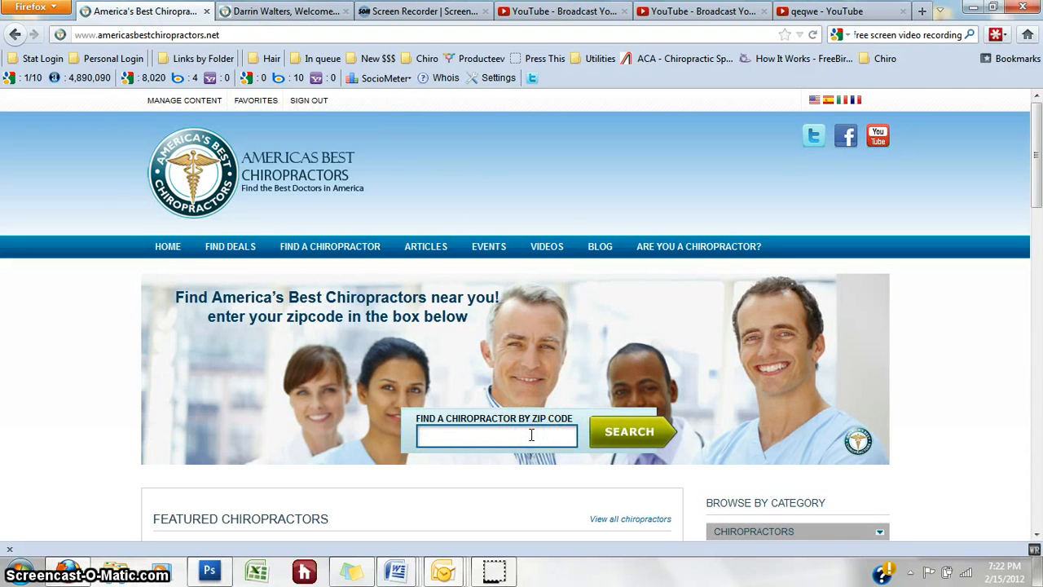
Step: Search chiropractors near zip 85018 and open the first result's profile
text(8)
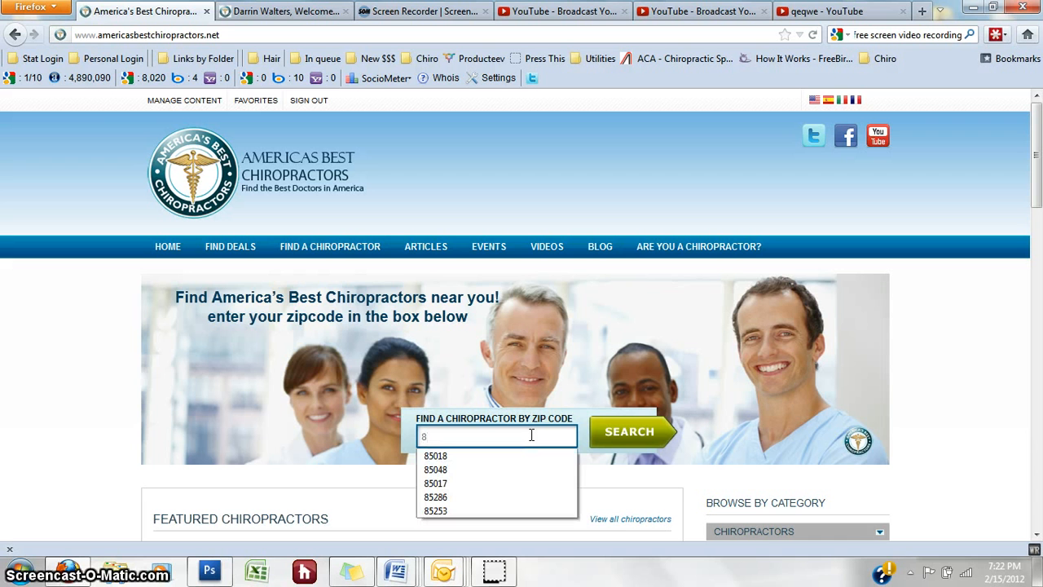
text(5)
key(Down)
key(Return)
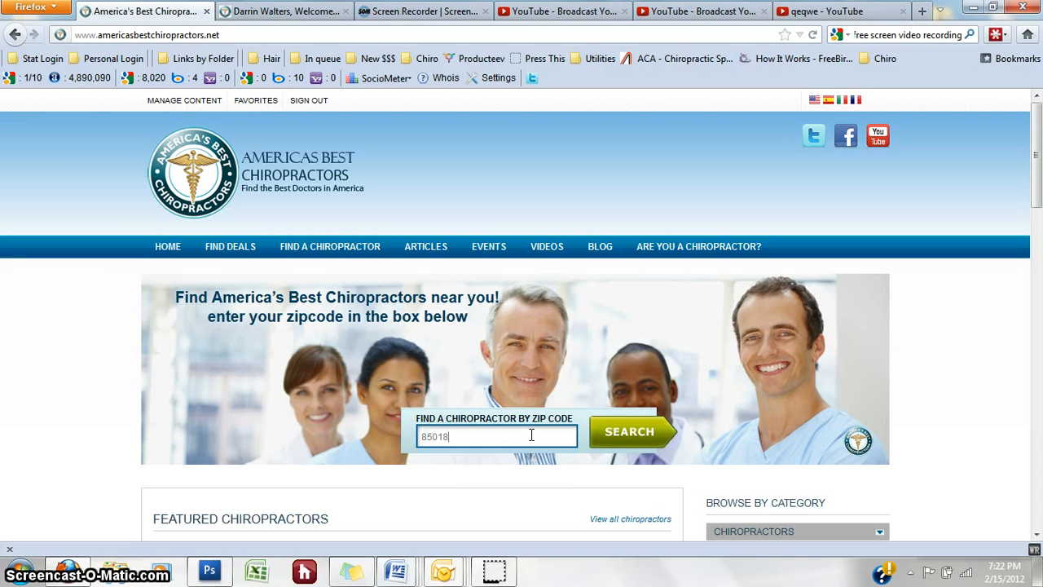
click(627, 432)
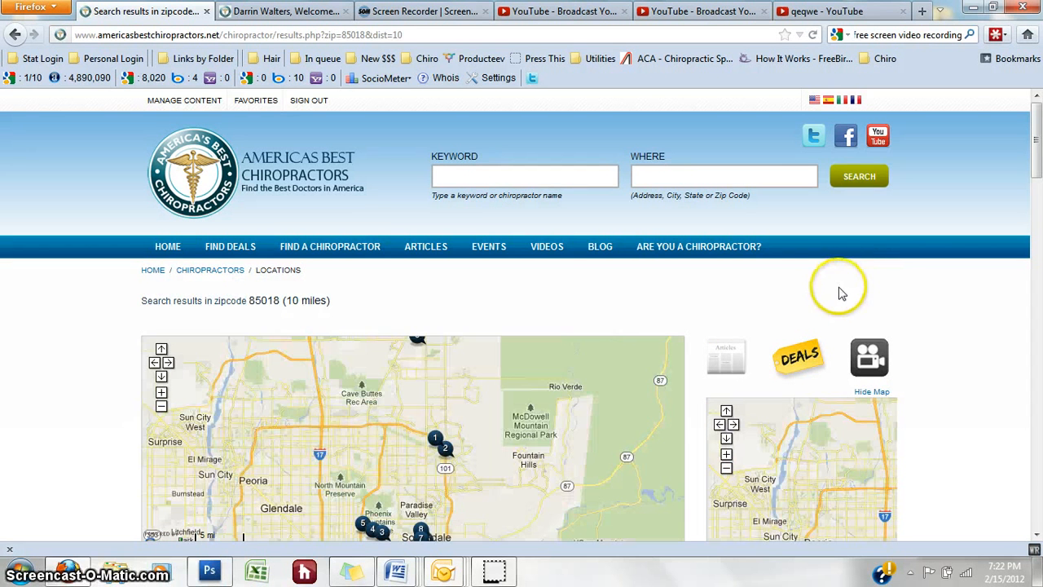
drag(1041, 187, 1040, 236)
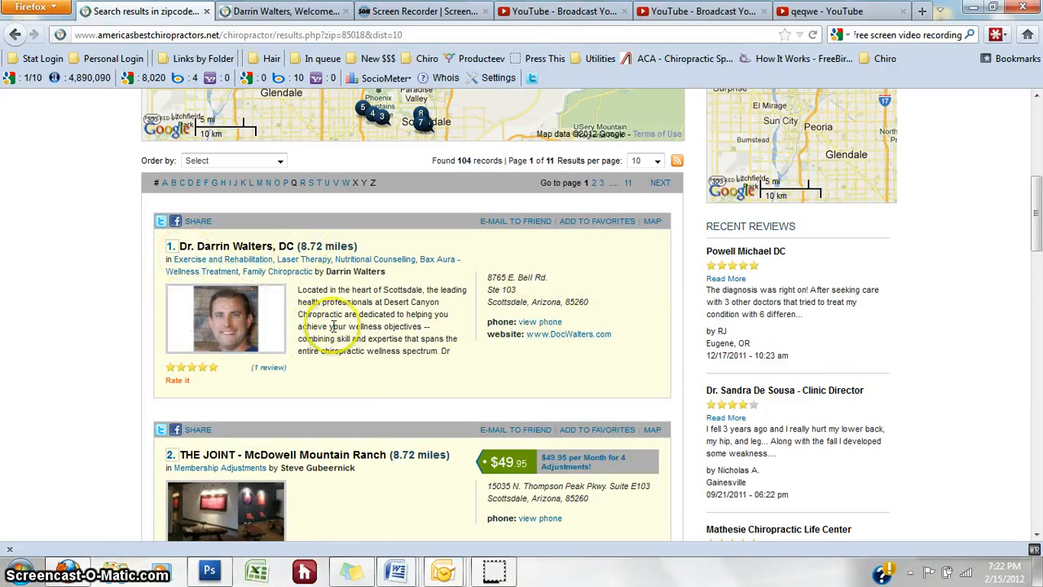
click(262, 246)
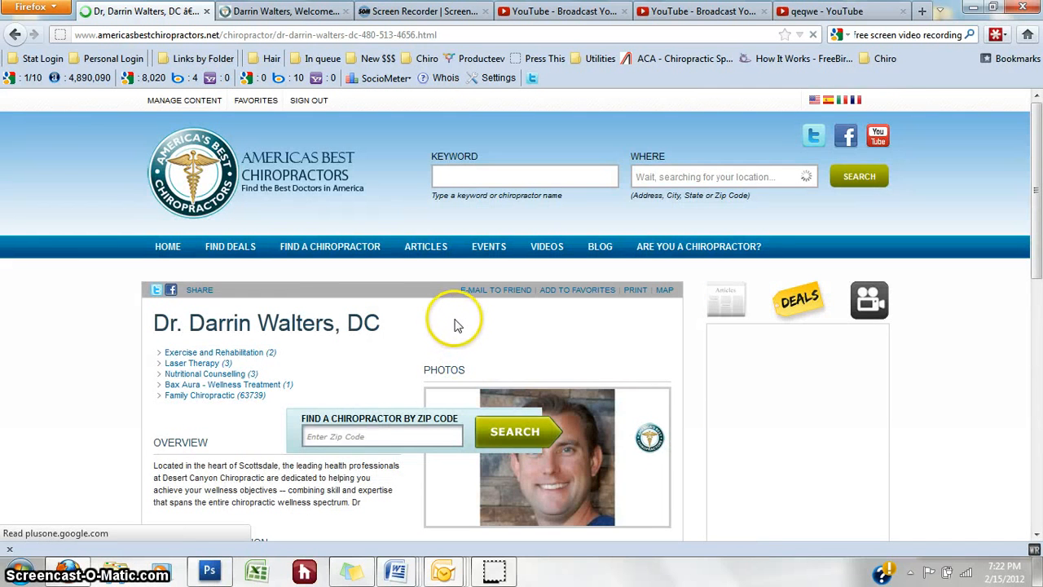
Step: Check the profile's Video section, click the listing's Video Snippet Code field, then go to the YouTube inbox
scroll(456, 324, down, 4)
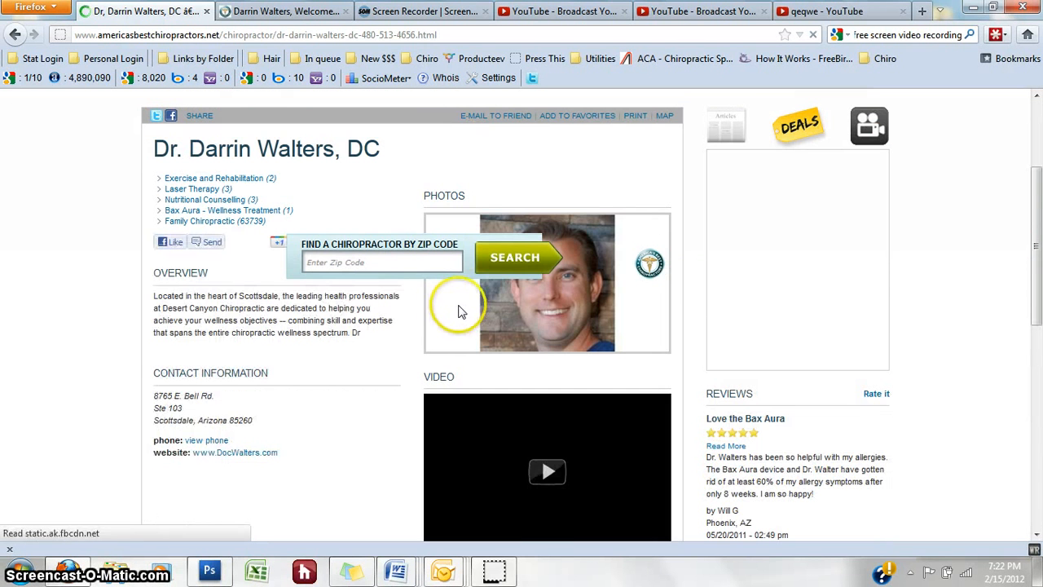
scroll(458, 311, down, 4)
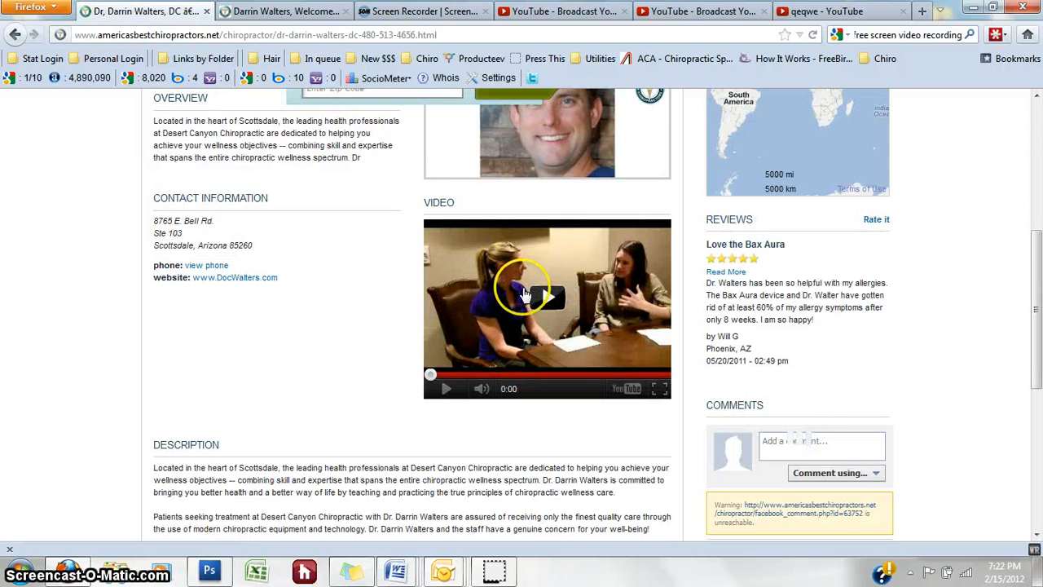
click(293, 12)
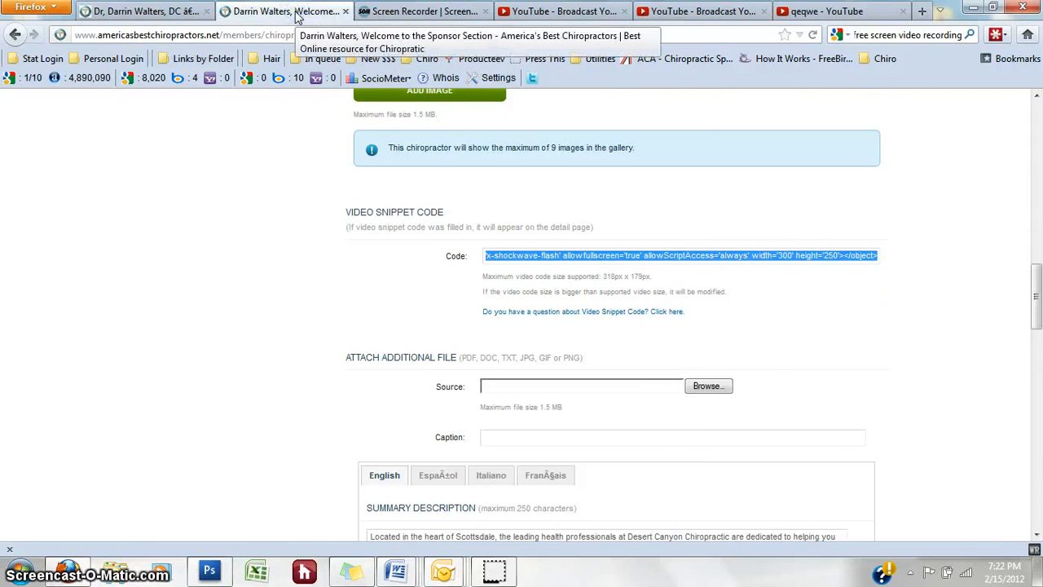
click(873, 256)
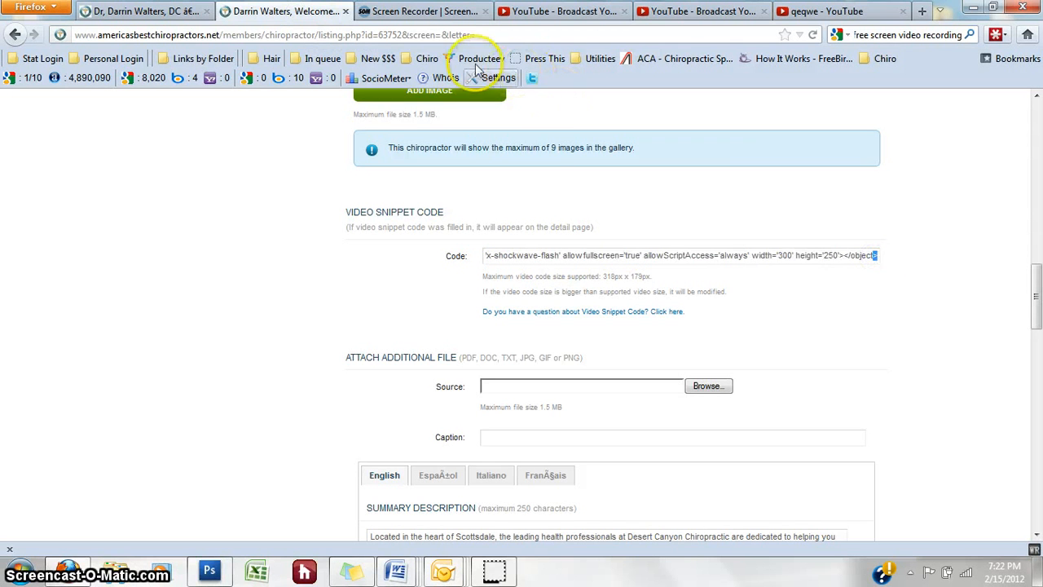
click(571, 12)
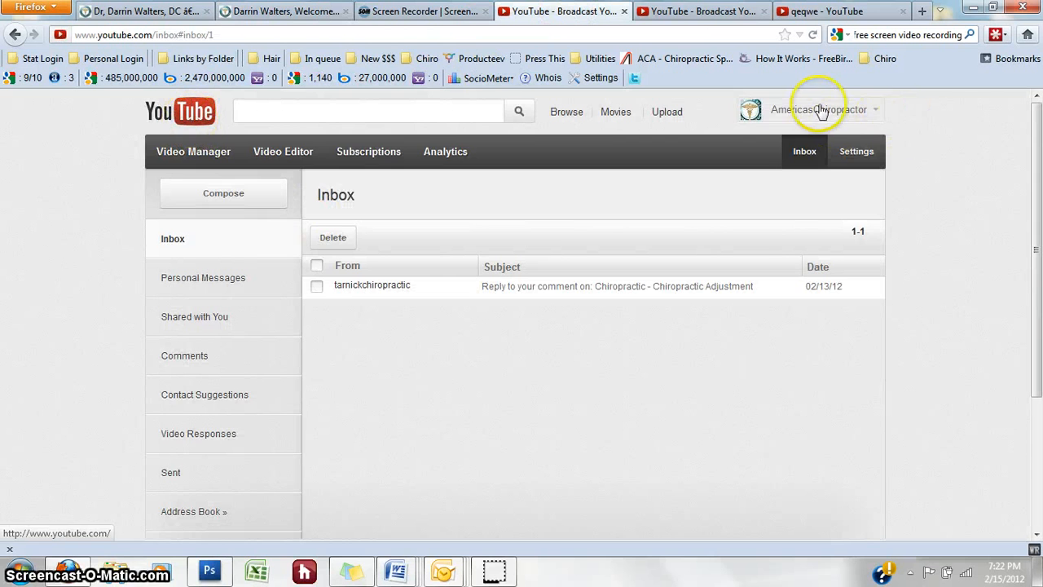
Step: Go to the AmericasChiropractor channel via My Channel and scroll to its recent uploads
click(878, 108)
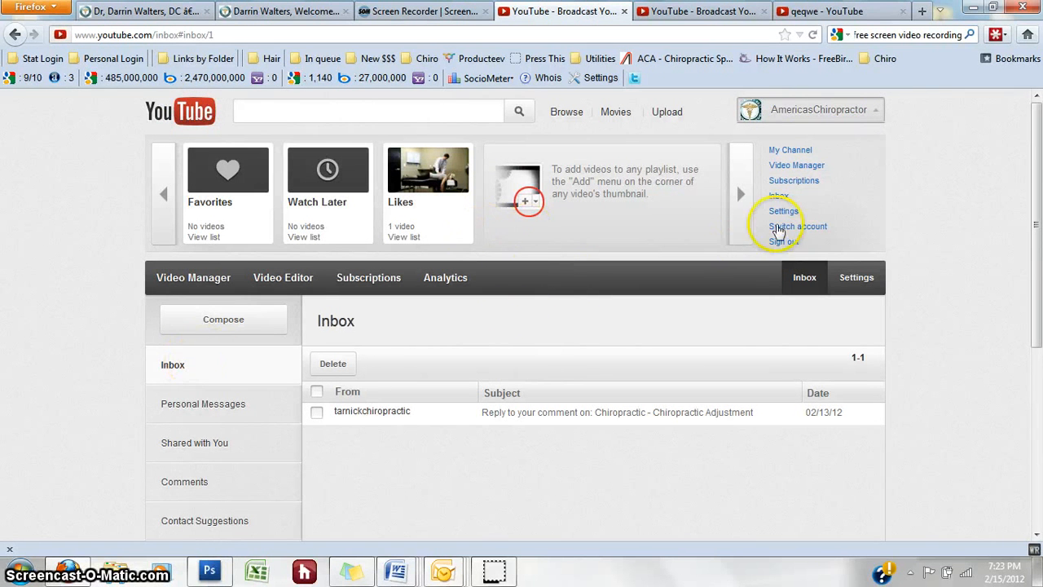
click(782, 150)
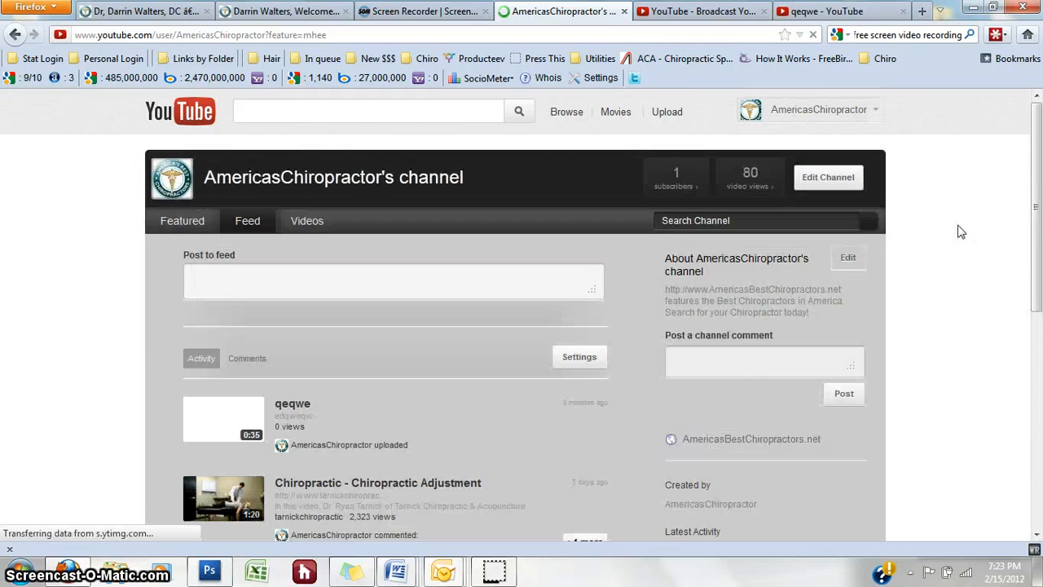
click(968, 234)
scroll(970, 239, down, 8)
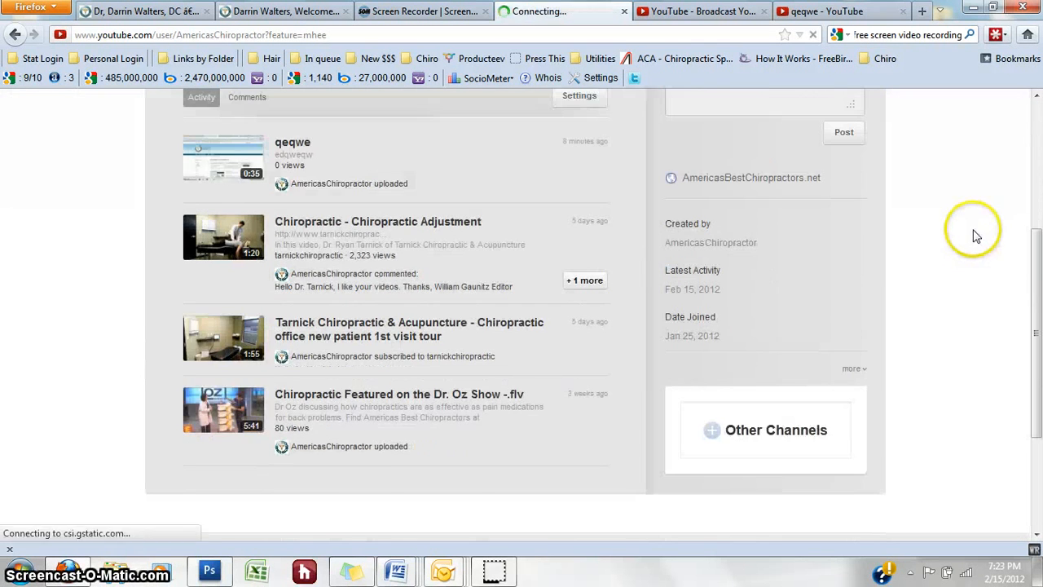
Step: Open the Chiropractic Featured on the Dr. Oz Show video and pause it
click(470, 314)
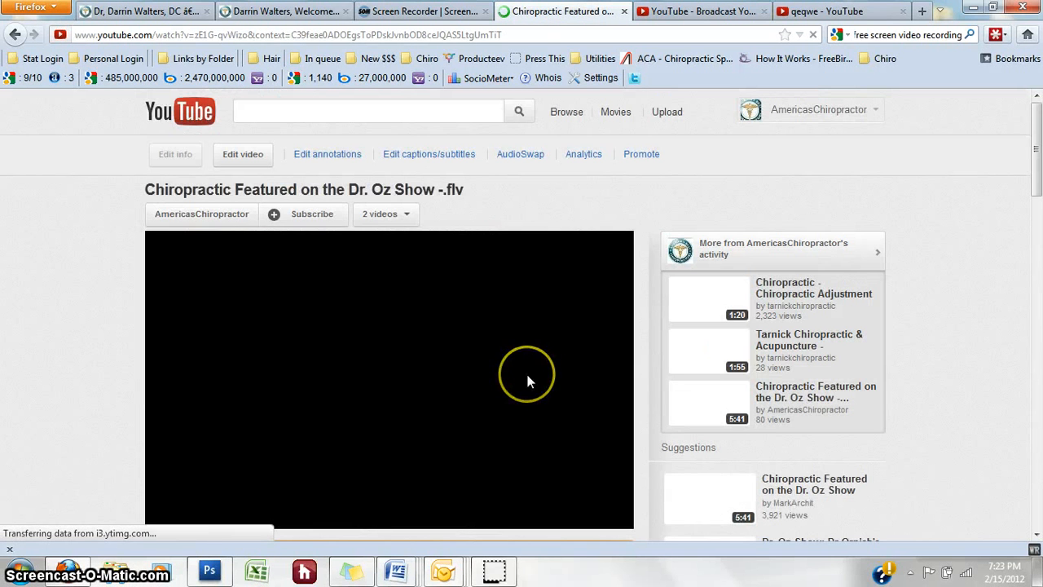
scroll(1035, 163, down, 2)
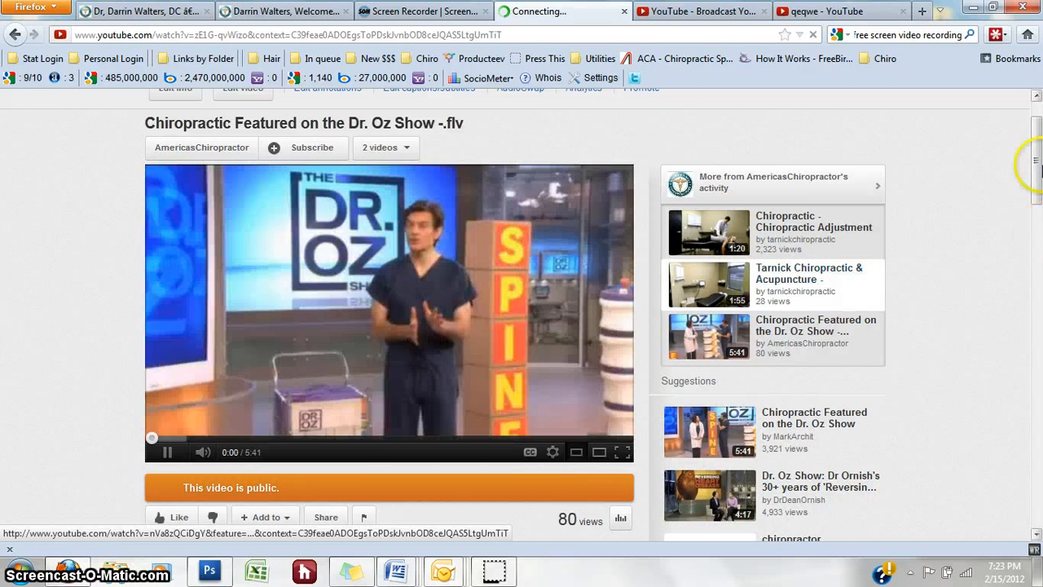
scroll(1031, 163, down, 2)
click(163, 363)
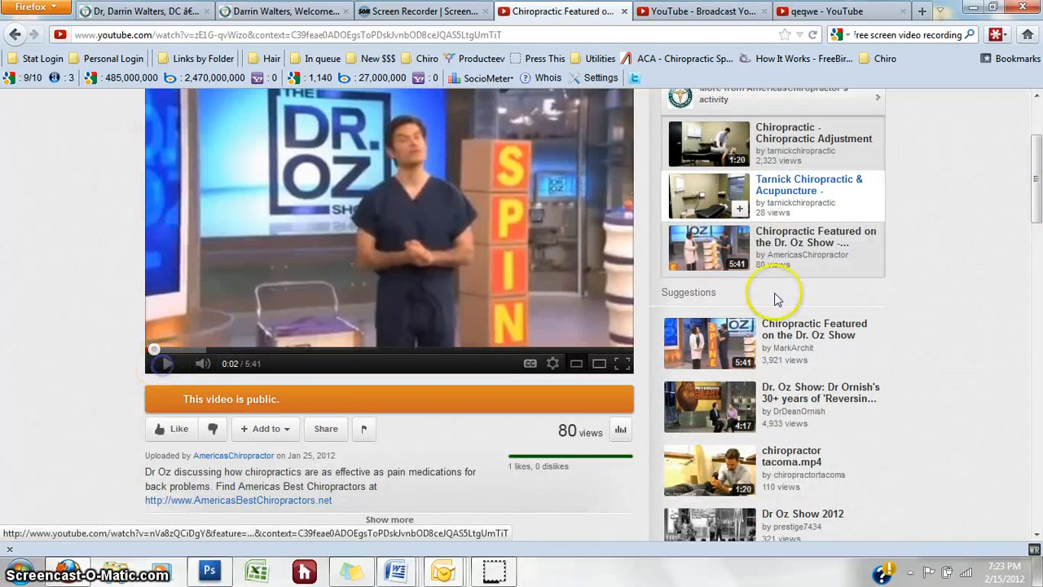
scroll(1035, 178, down, 3)
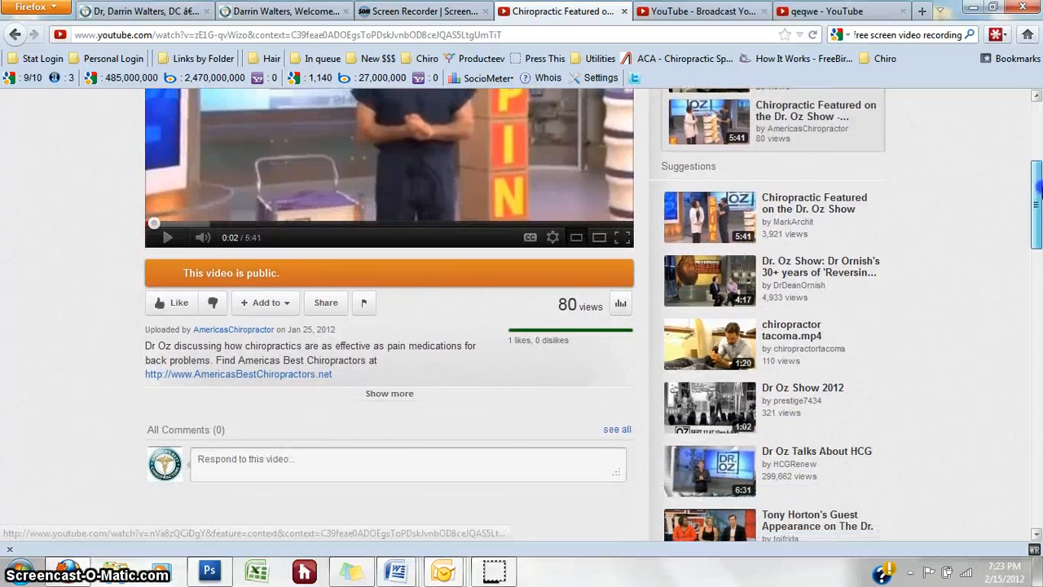
scroll(1035, 186, up, 4)
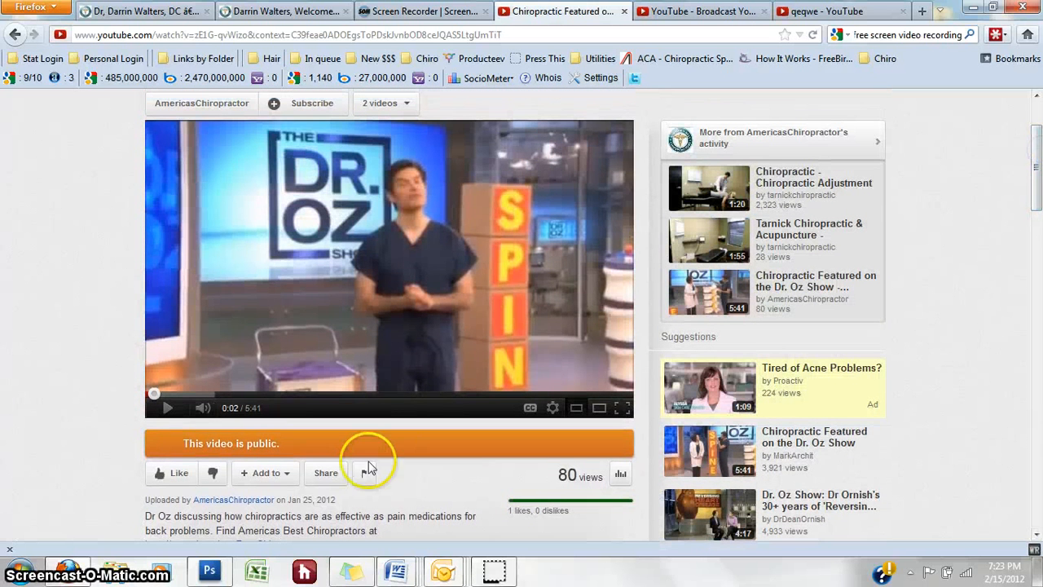
Step: Show the video's Share > Embed code and select the iframe code
click(326, 477)
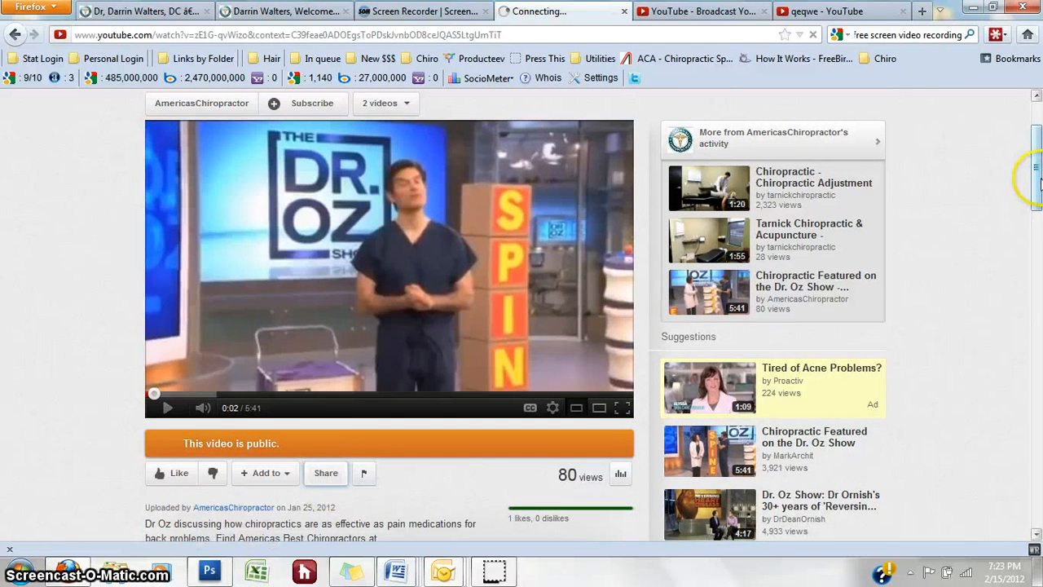
scroll(1038, 189, down, 2)
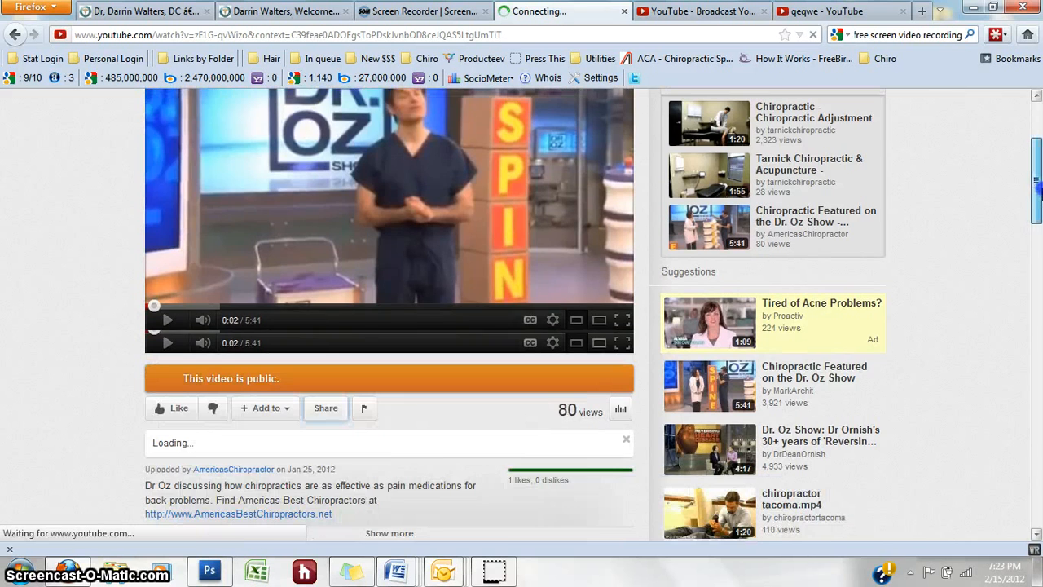
scroll(1037, 196, down, 4)
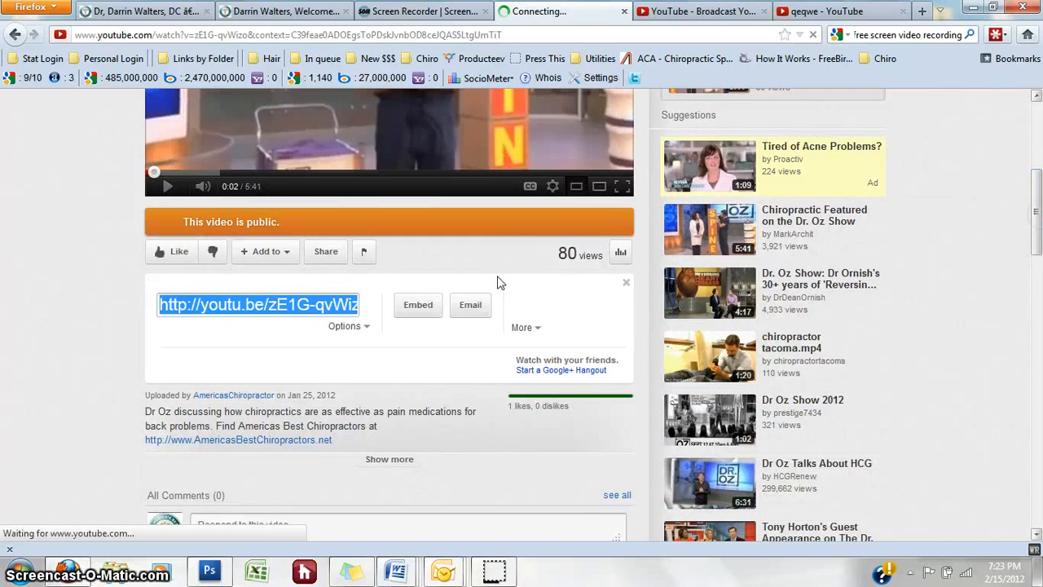
click(414, 308)
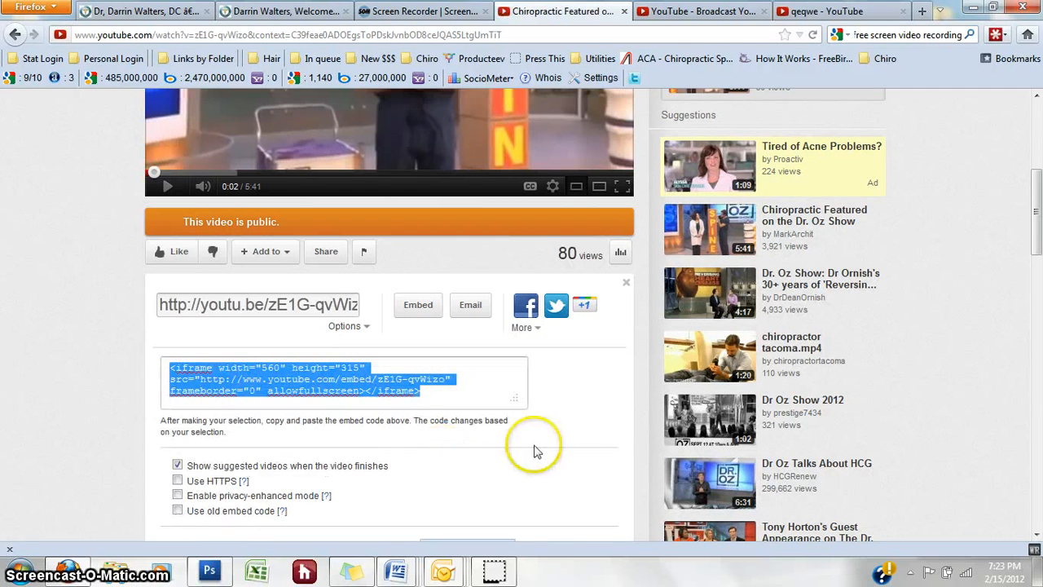
drag(1039, 210, 1039, 225)
click(450, 332)
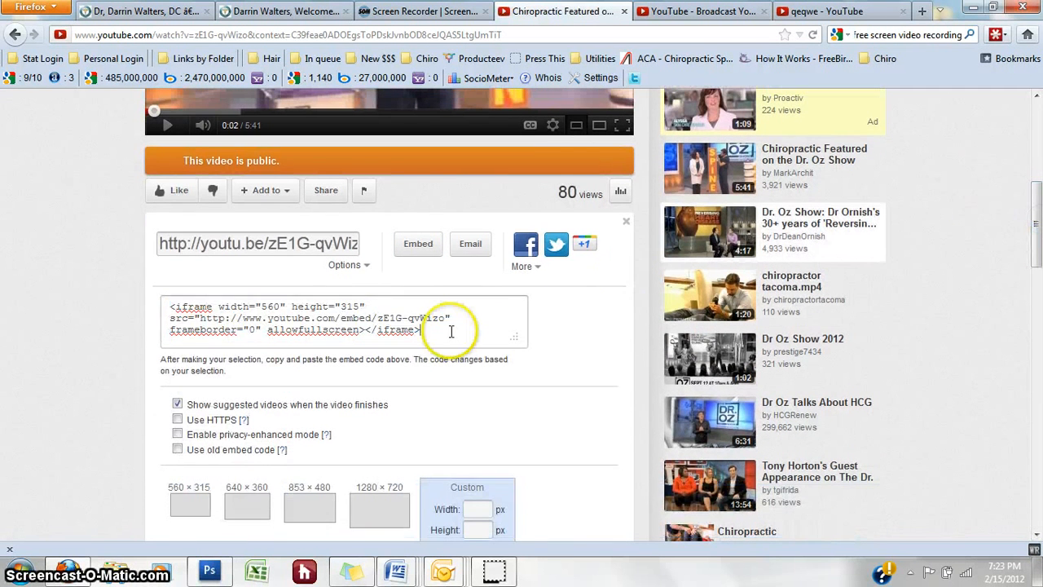
drag(451, 332, 154, 308)
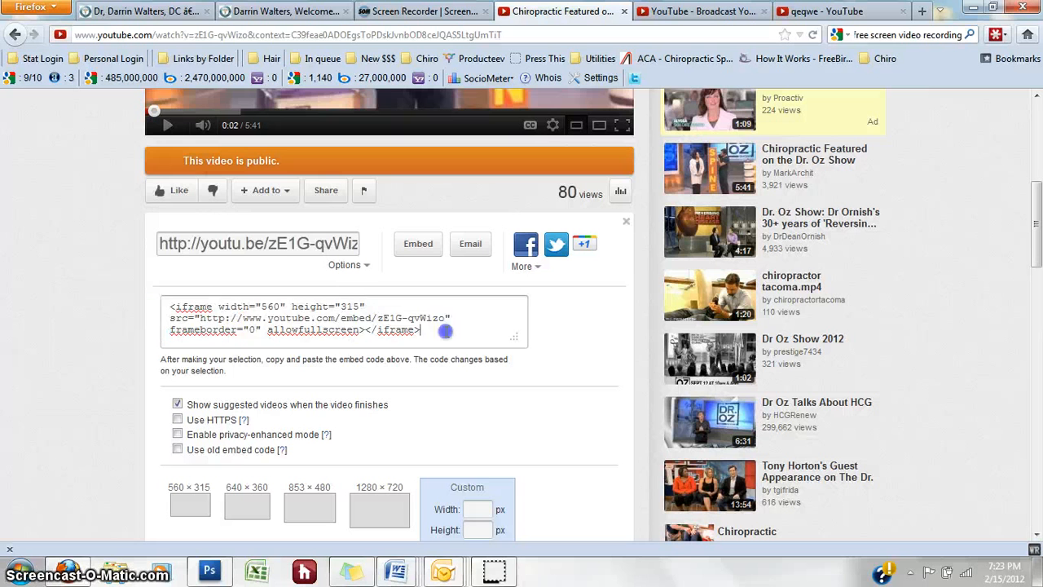
drag(445, 330, 247, 317)
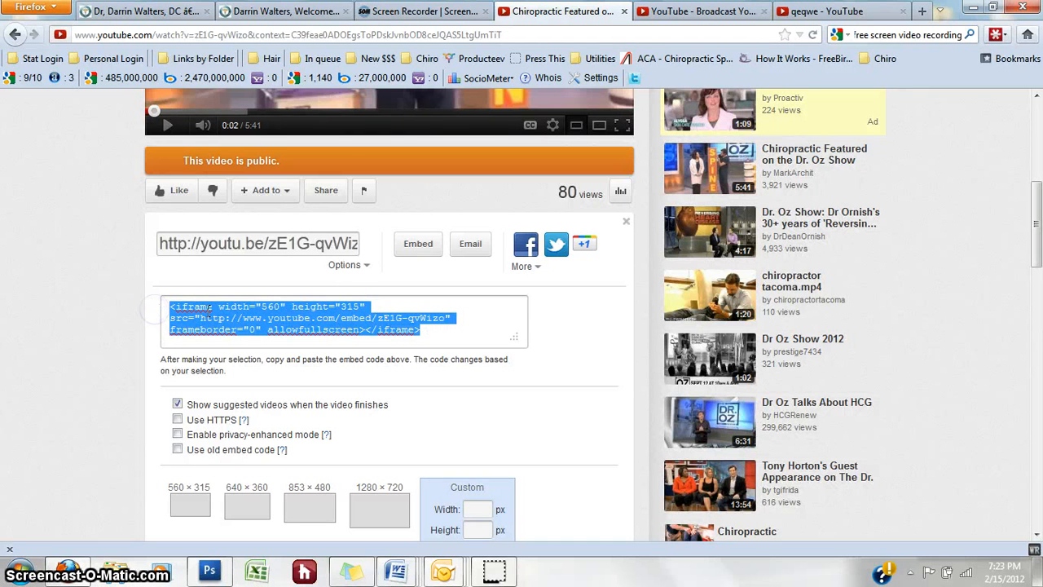
Step: Set a custom 300 × 182 embed size and select the full updated iframe code
drag(1039, 243, 1039, 260)
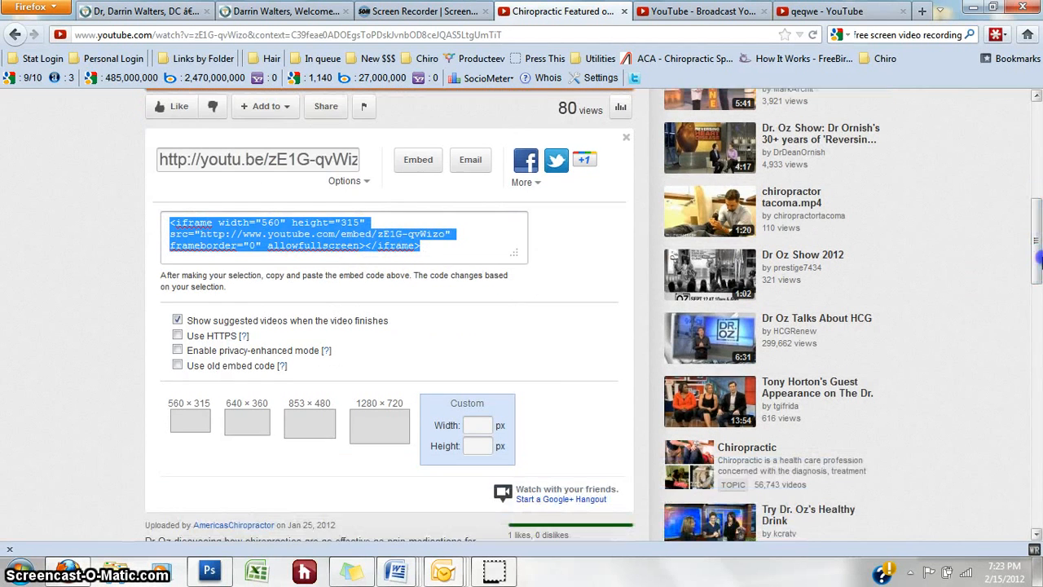
click(478, 424)
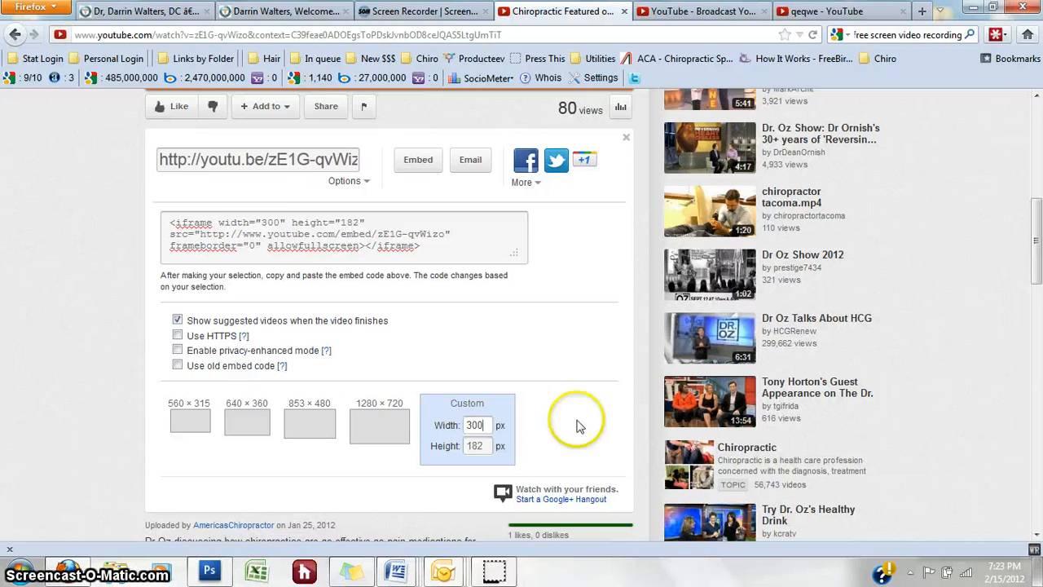
drag(285, 221, 259, 222)
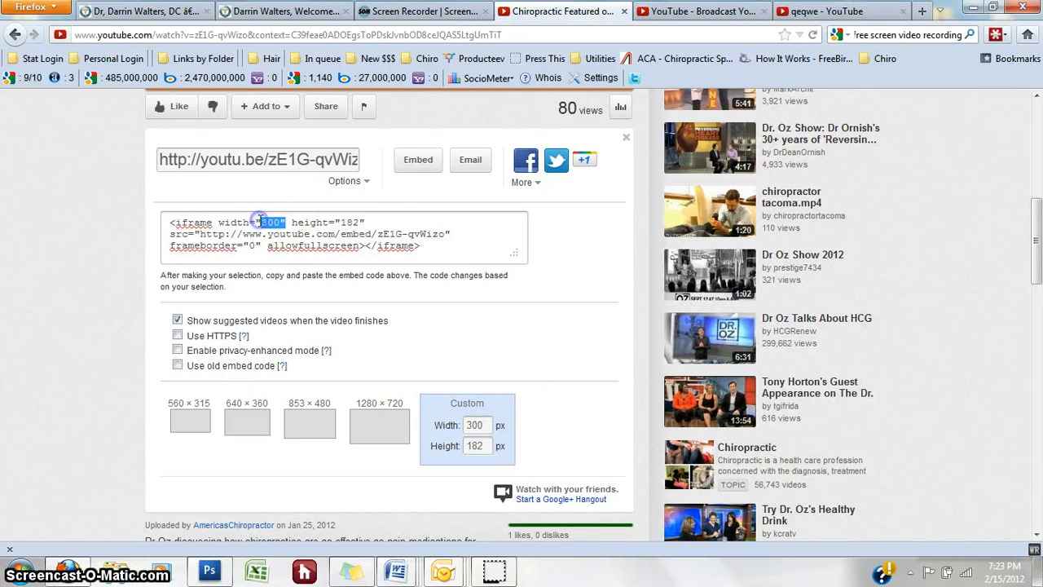
click(437, 242)
click(455, 241)
drag(459, 242, 154, 223)
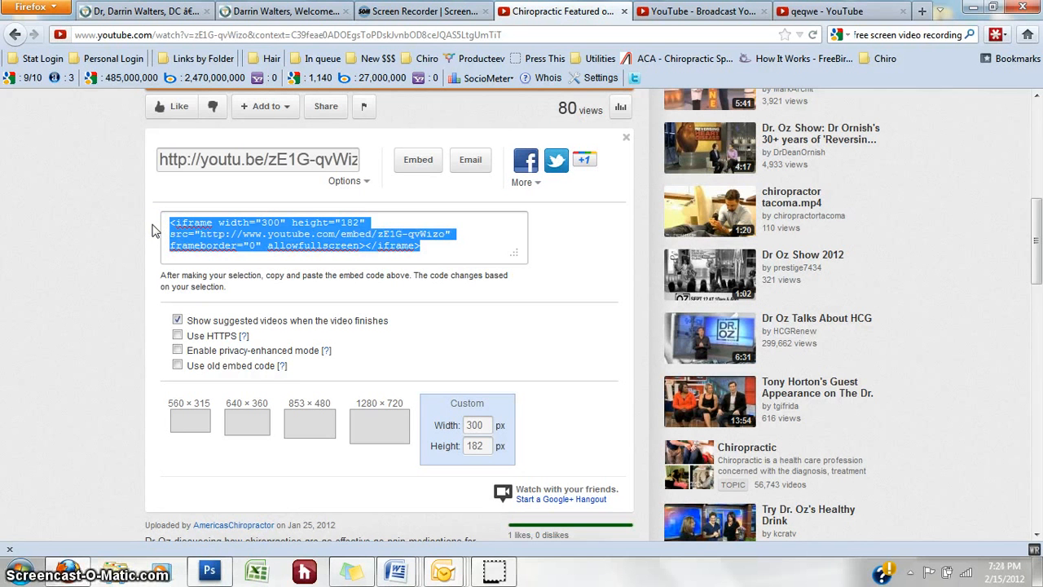
Step: Replace the old object code in Video Snippet Code with the 300 × 182 YouTube iframe embed
click(300, 13)
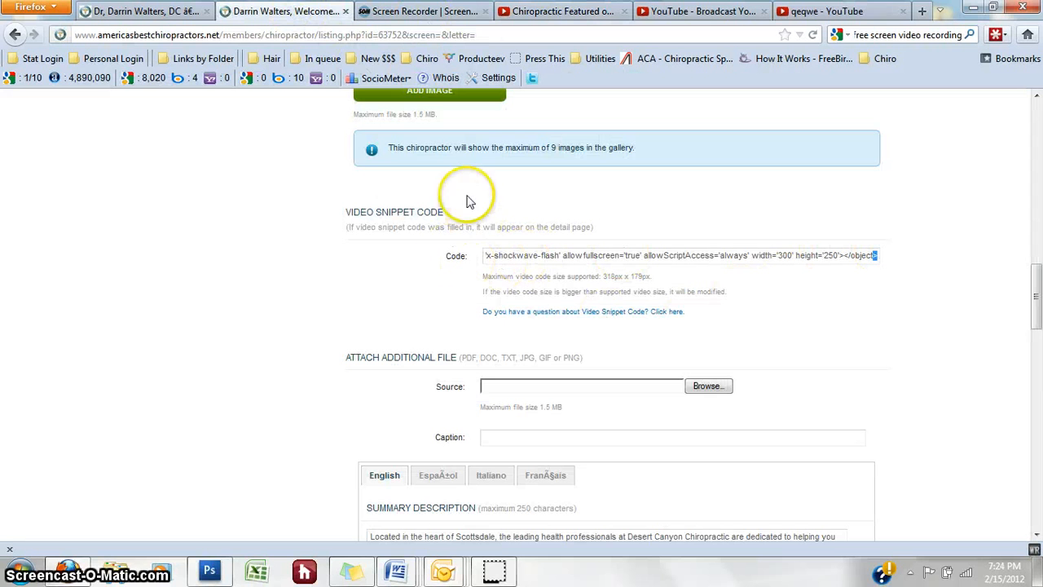
scroll(1033, 298, up, 1)
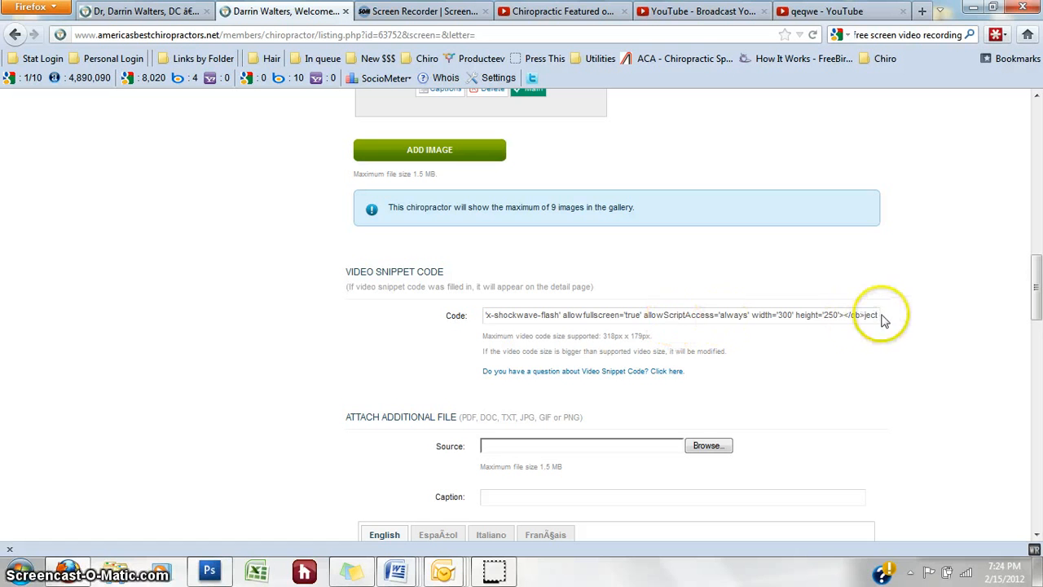
drag(881, 317, 410, 314)
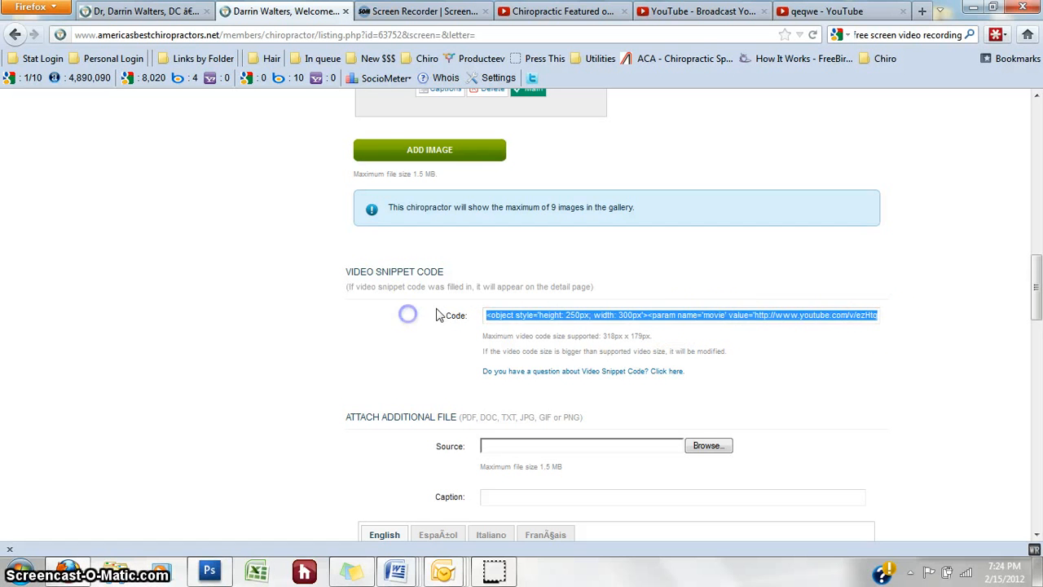
key(BackSpace)
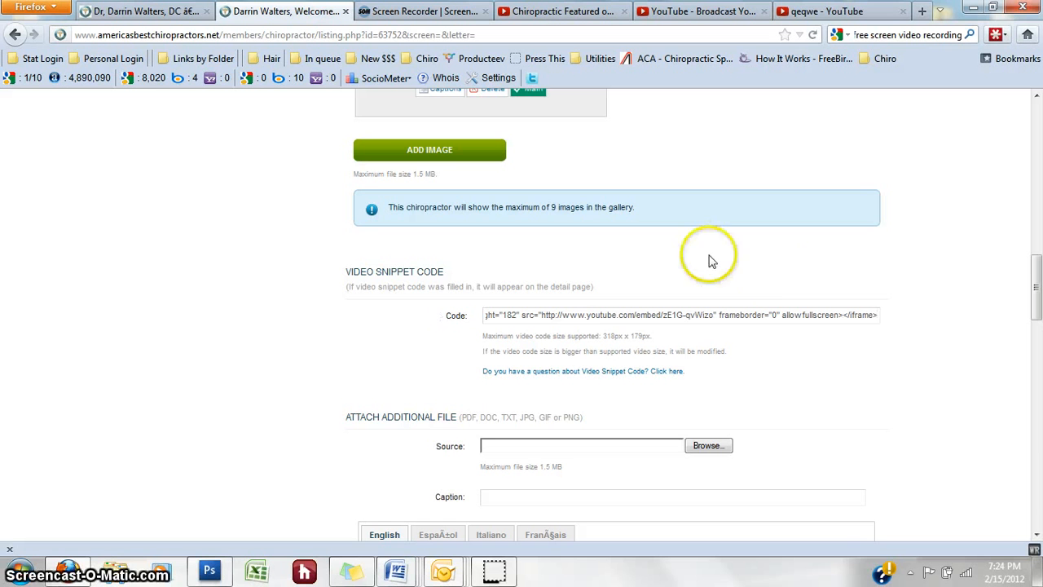
scroll(893, 263, down, 2)
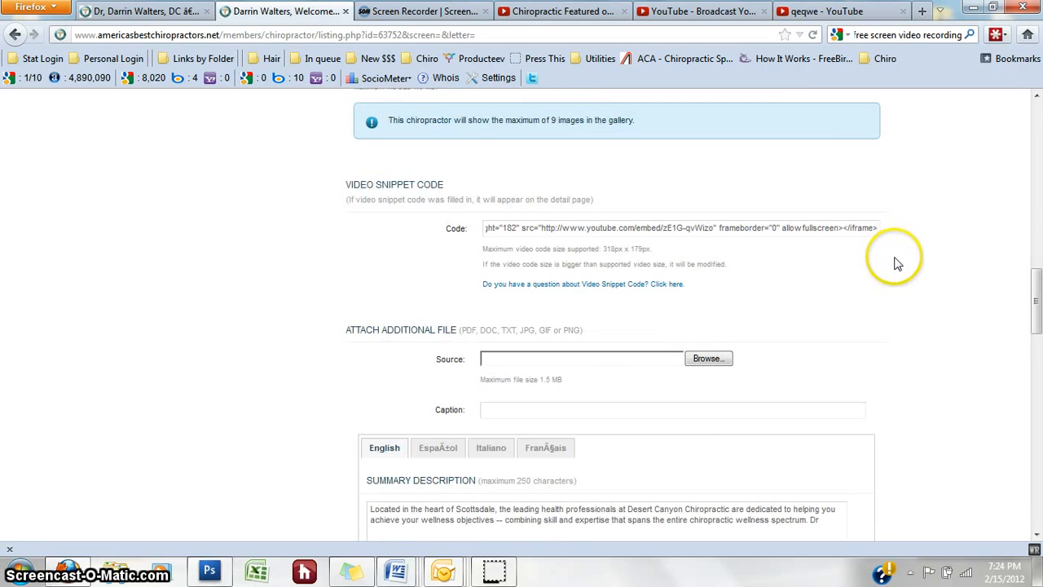
scroll(895, 258, down, 10)
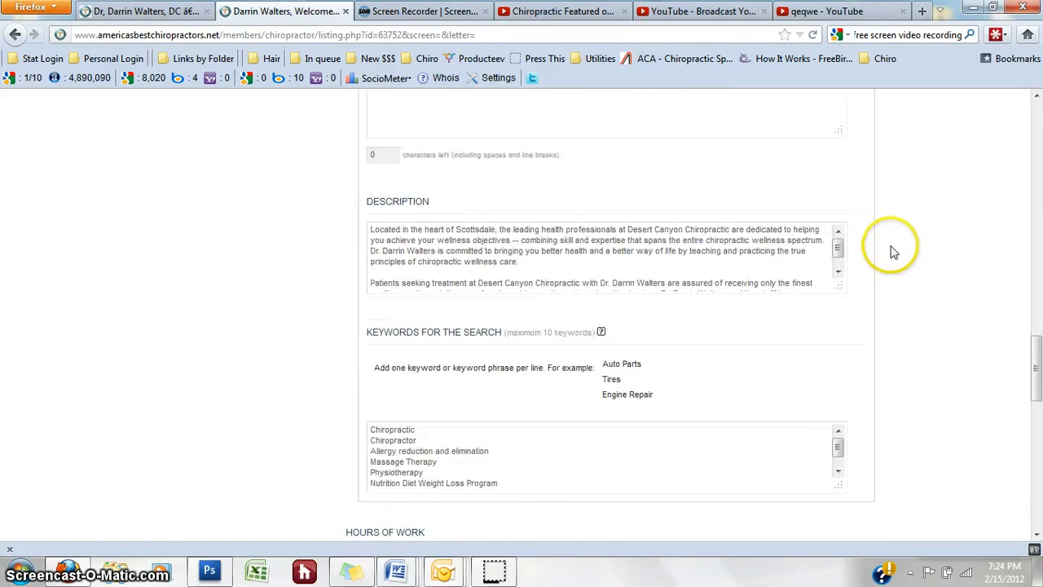
scroll(893, 253, down, 15)
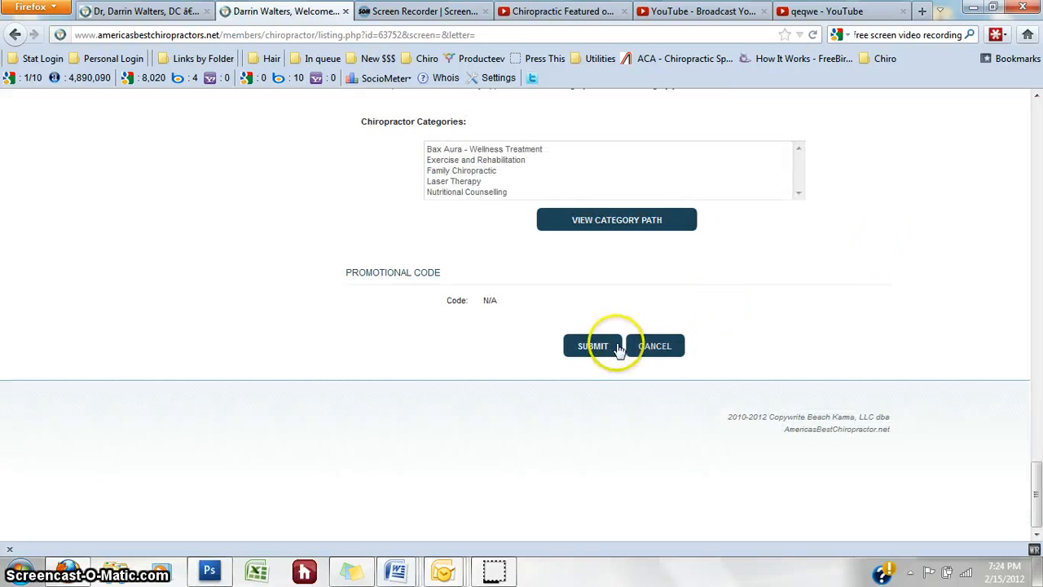
Step: Submit the listing, then reload the public profile to confirm the Dr. Oz chiropractic clip plays
click(619, 347)
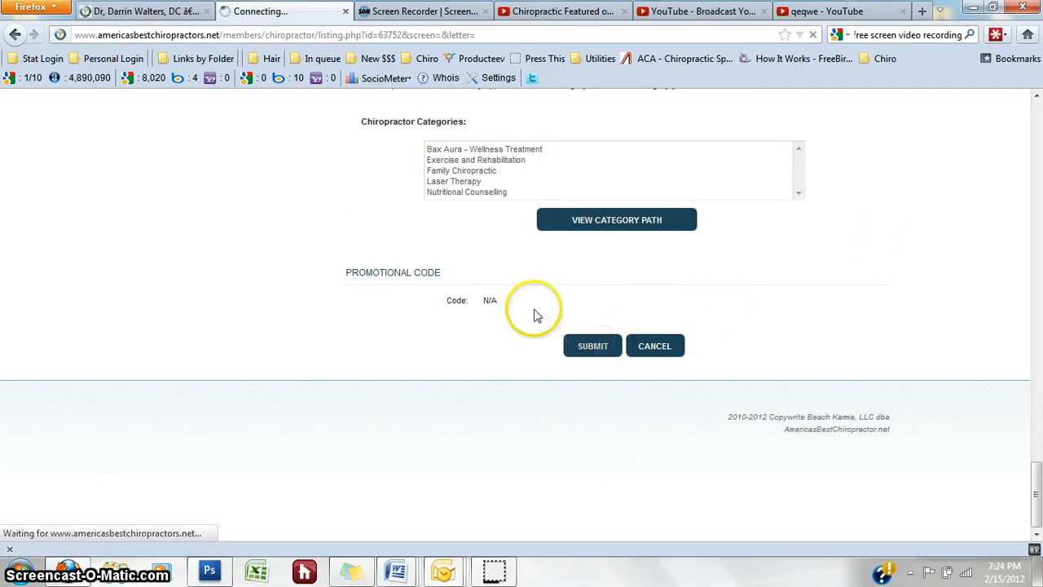
click(149, 10)
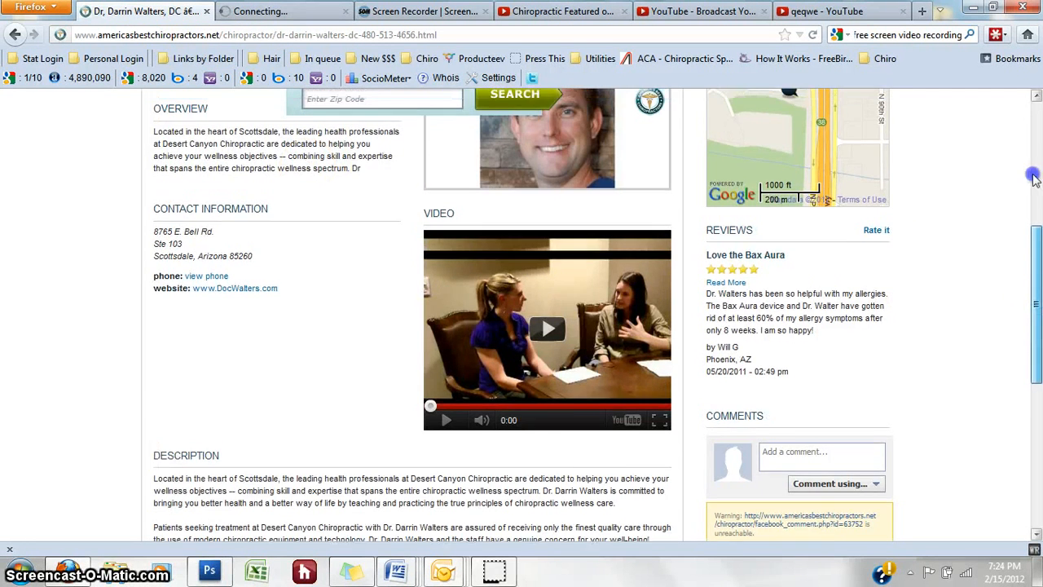
click(1030, 151)
click(813, 35)
click(954, 184)
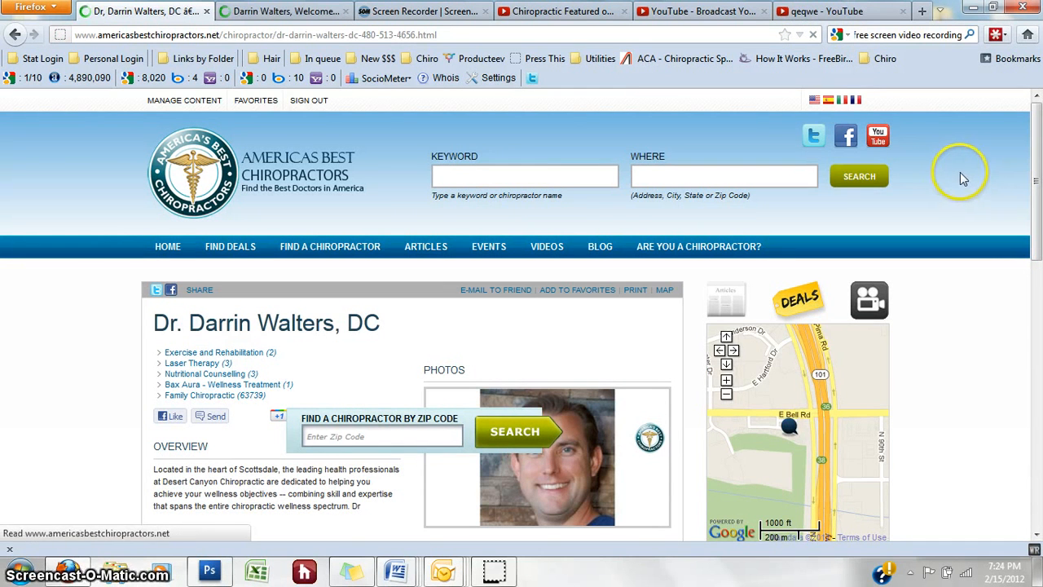
drag(1039, 171, 1038, 303)
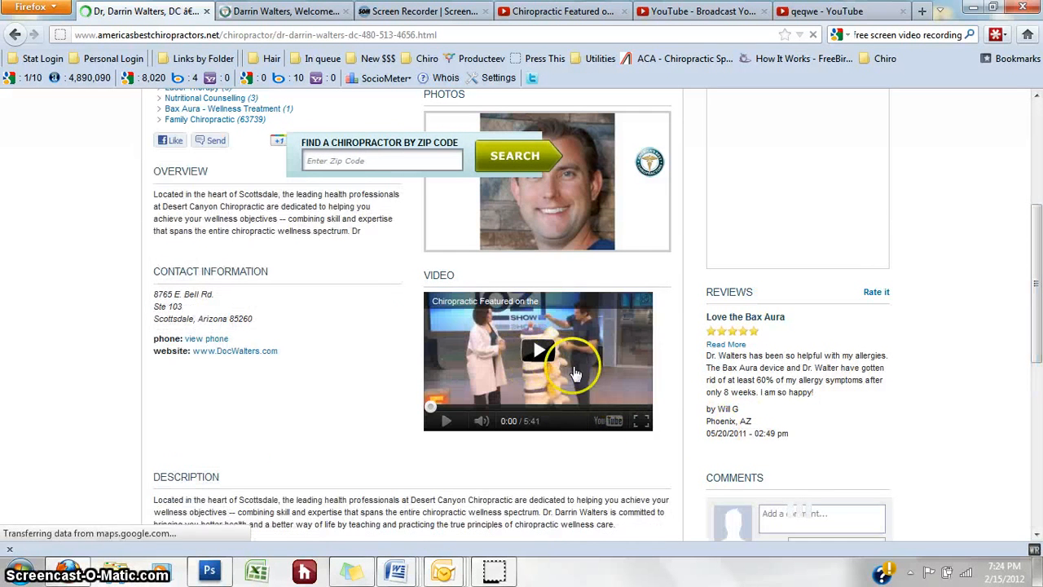
click(280, 12)
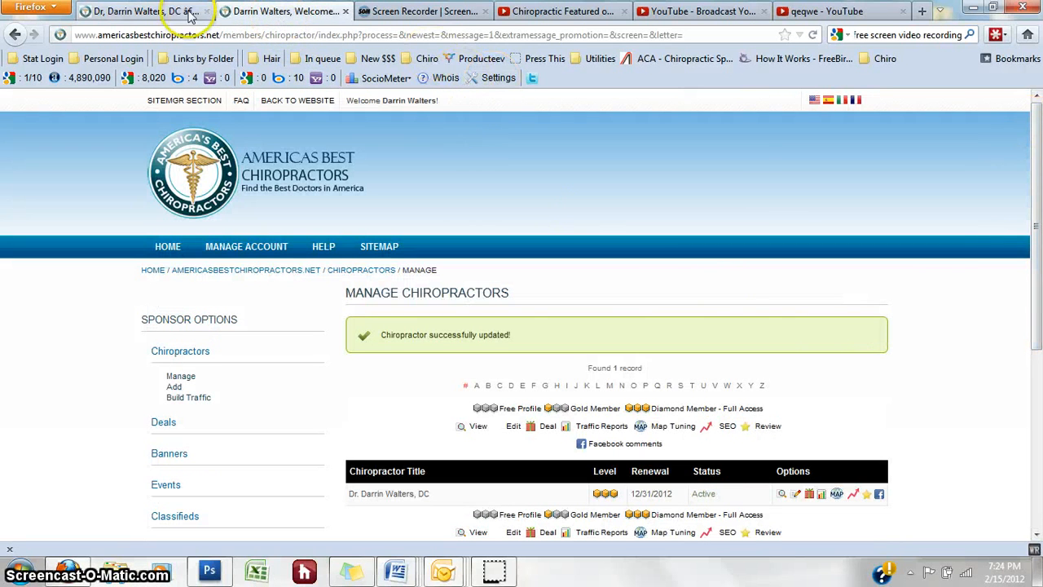
drag(1038, 167, 1040, 306)
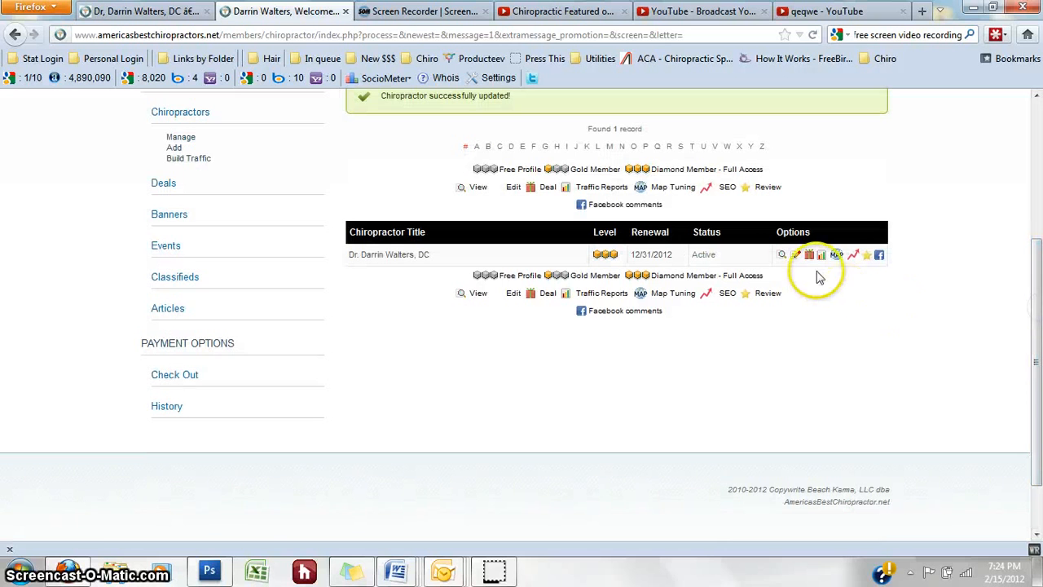
click(795, 258)
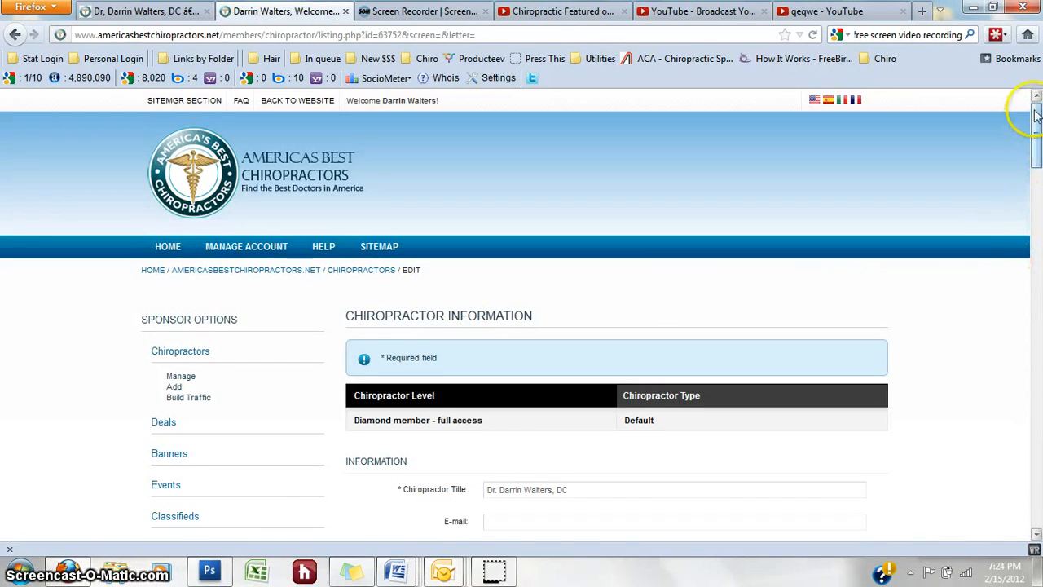
drag(1035, 98, 1036, 277)
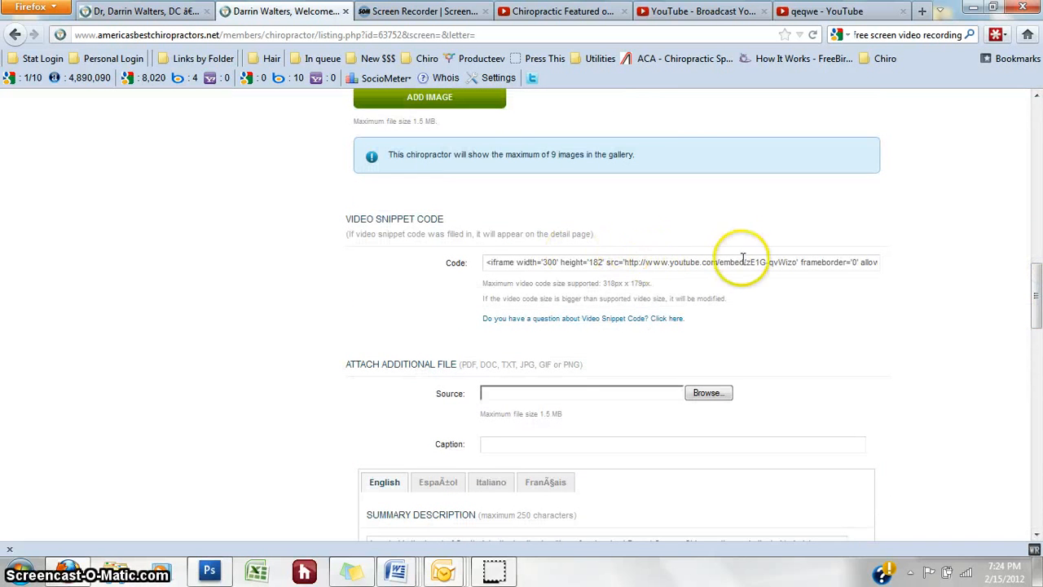
drag(1036, 318, 1038, 326)
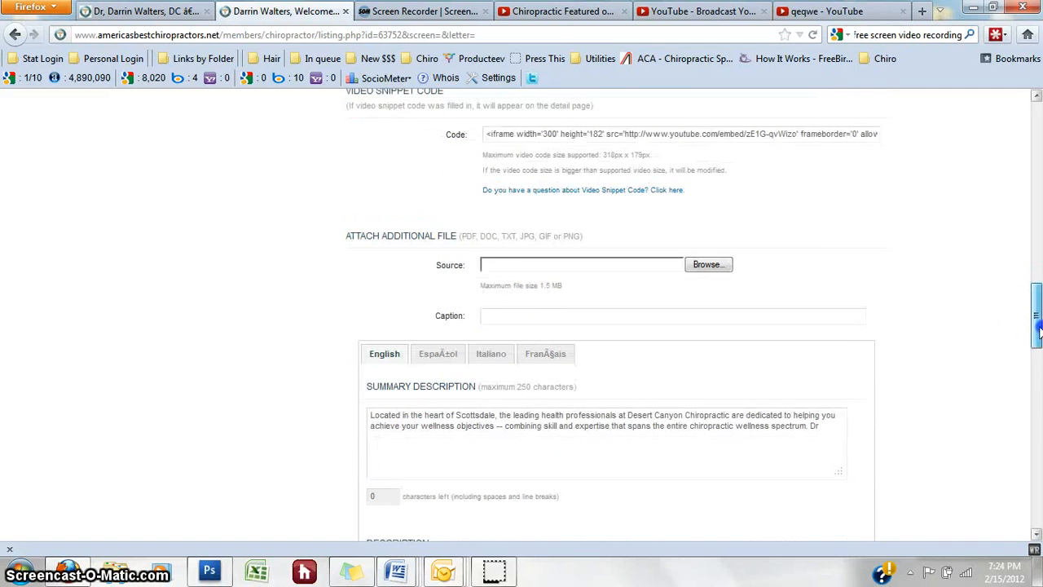
click(552, 265)
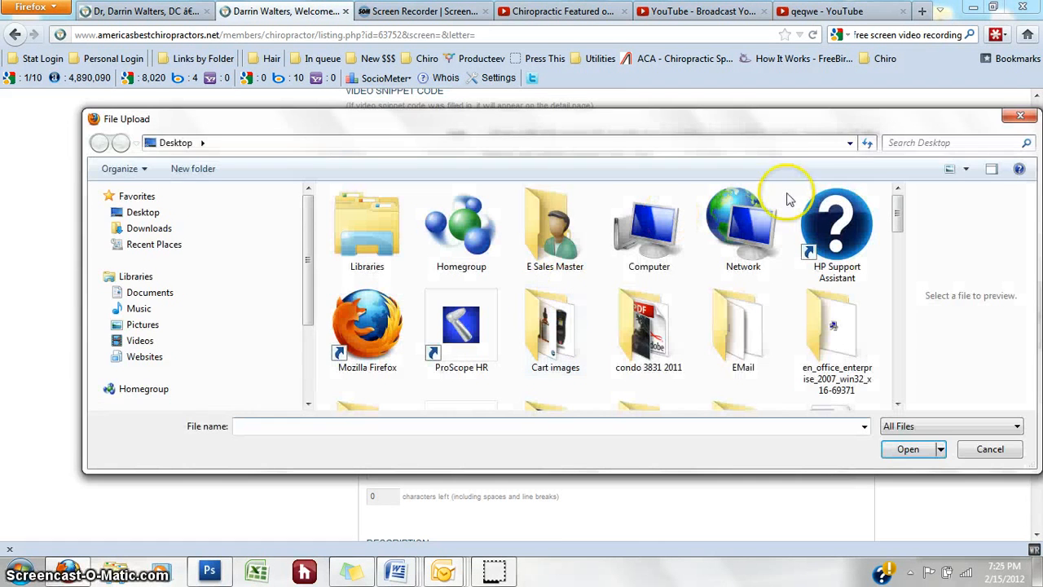
Step: Cancel the file picker without attaching anything, then select all of the Summary Description text
click(1020, 116)
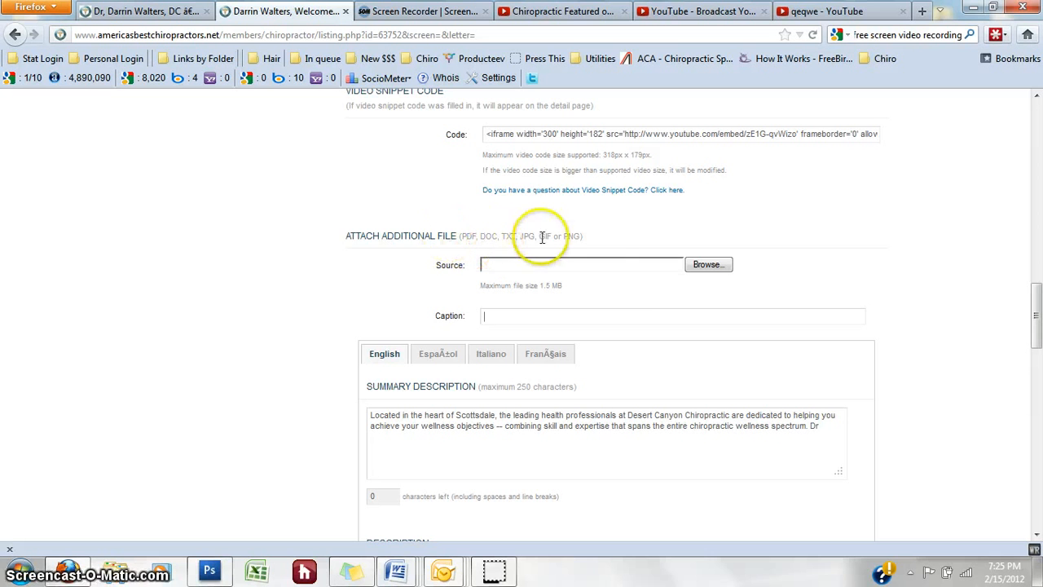
scroll(1036, 280, down, 4)
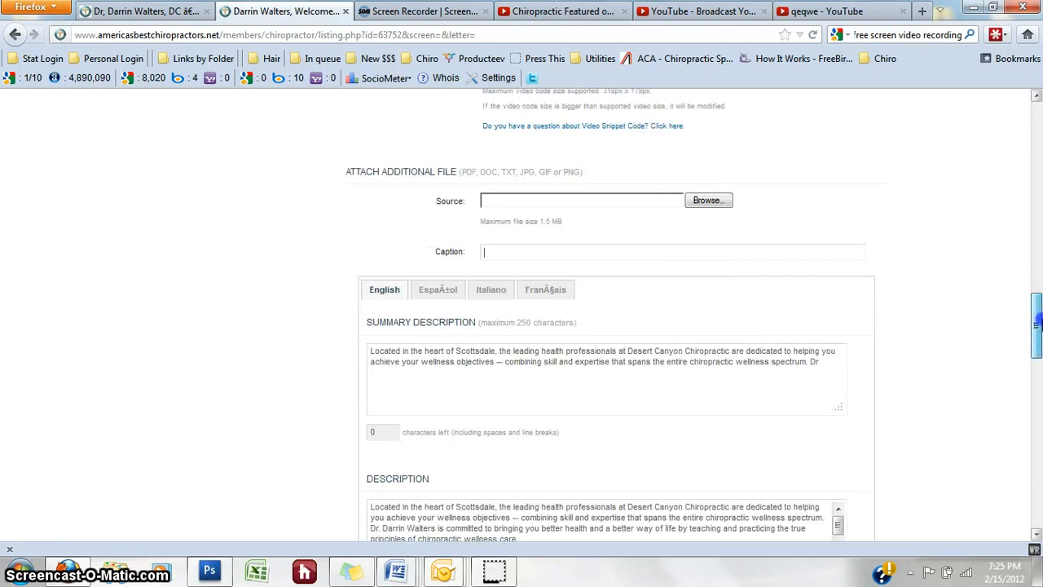
mouse_move(1037, 341)
mouse_down()
mouse_move(1036, 316)
mouse_move(1037, 335)
mouse_up()
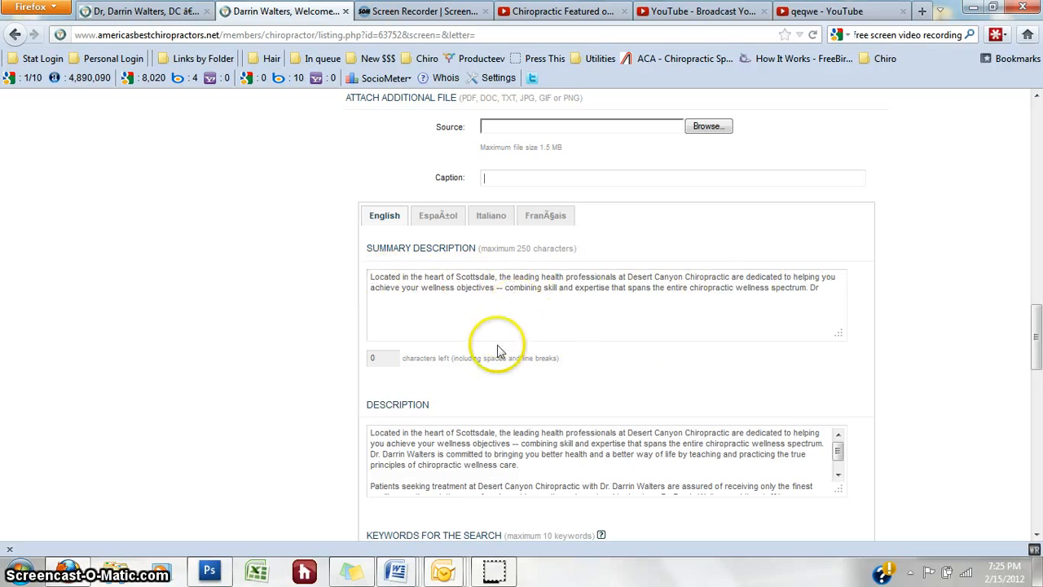
mouse_move(1033, 333)
mouse_down()
mouse_move(1037, 363)
mouse_move(1038, 349)
mouse_up()
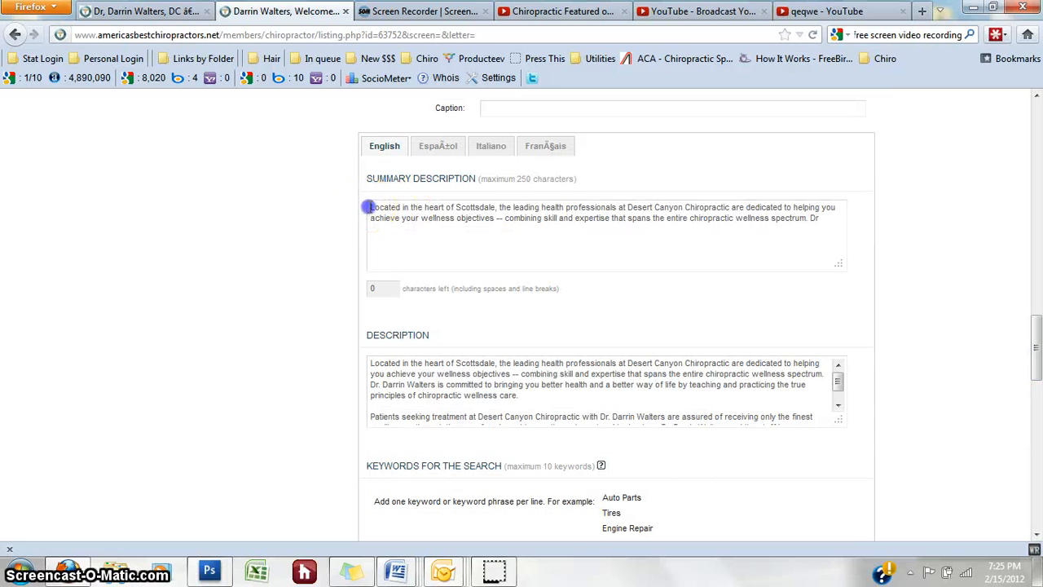
drag(369, 207, 827, 218)
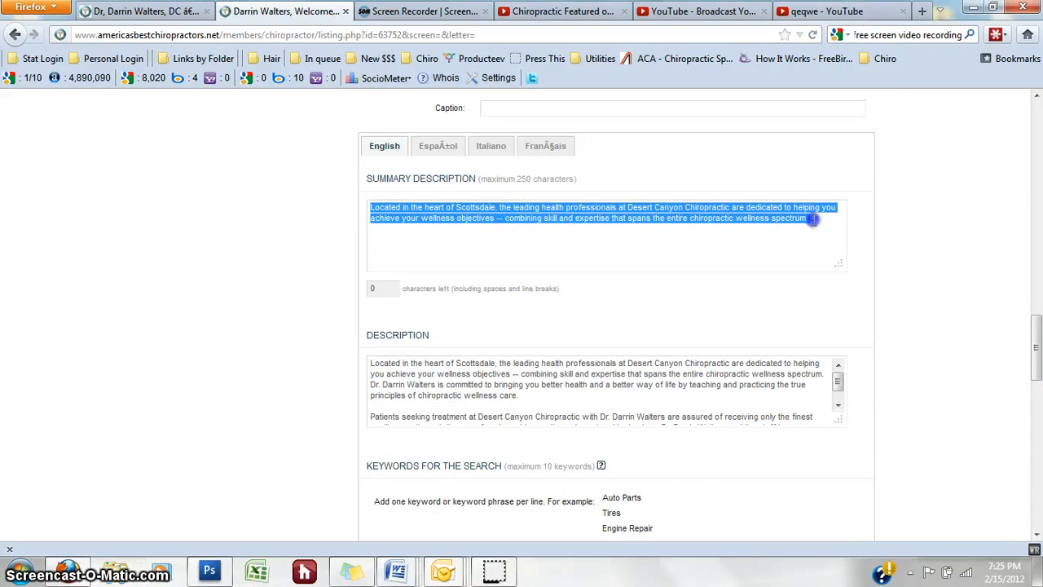
drag(1036, 345, 1036, 349)
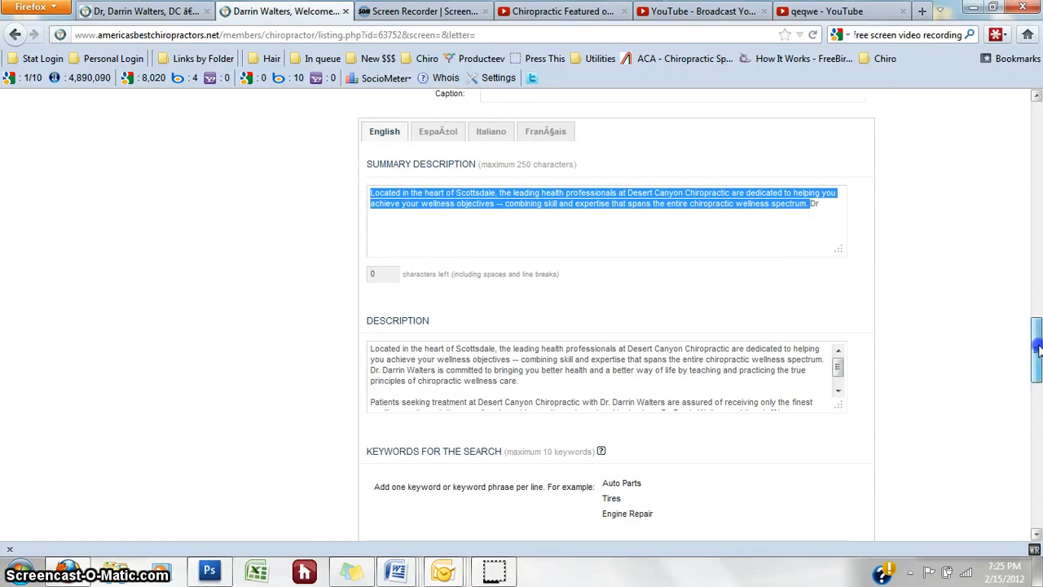
scroll(1024, 337, down, 2)
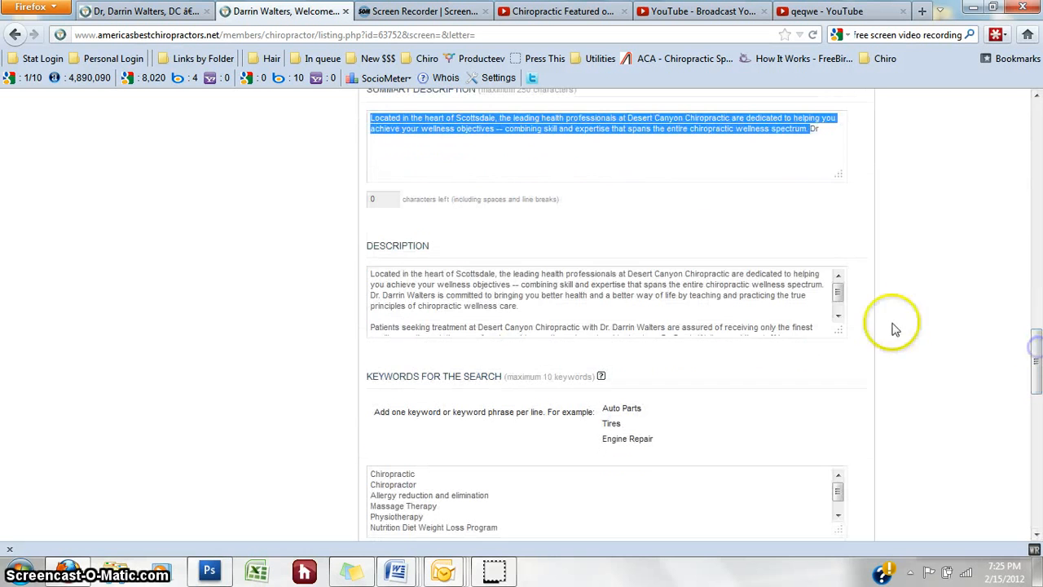
drag(838, 293, 840, 307)
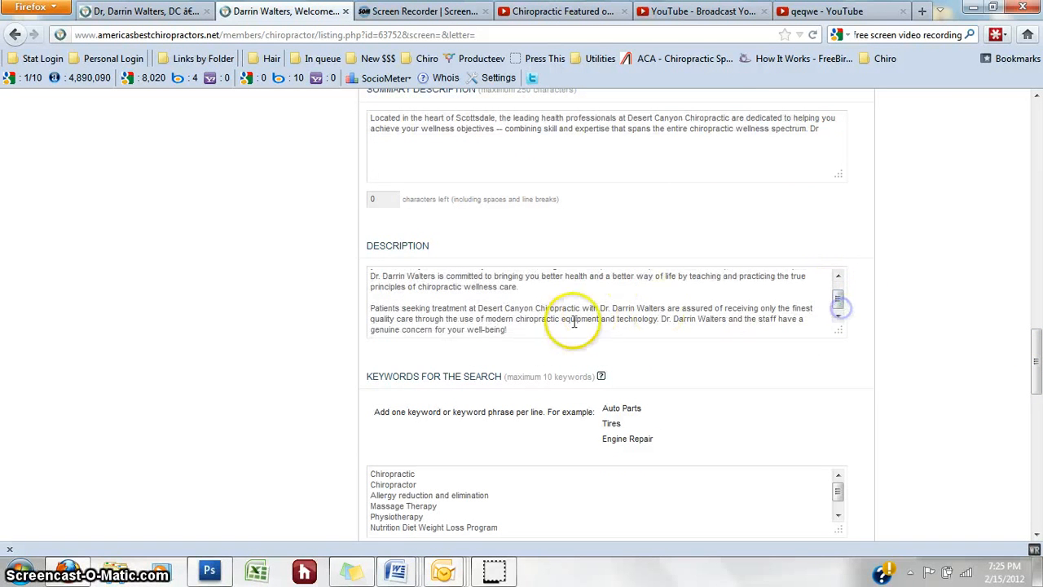
drag(529, 331, 301, 228)
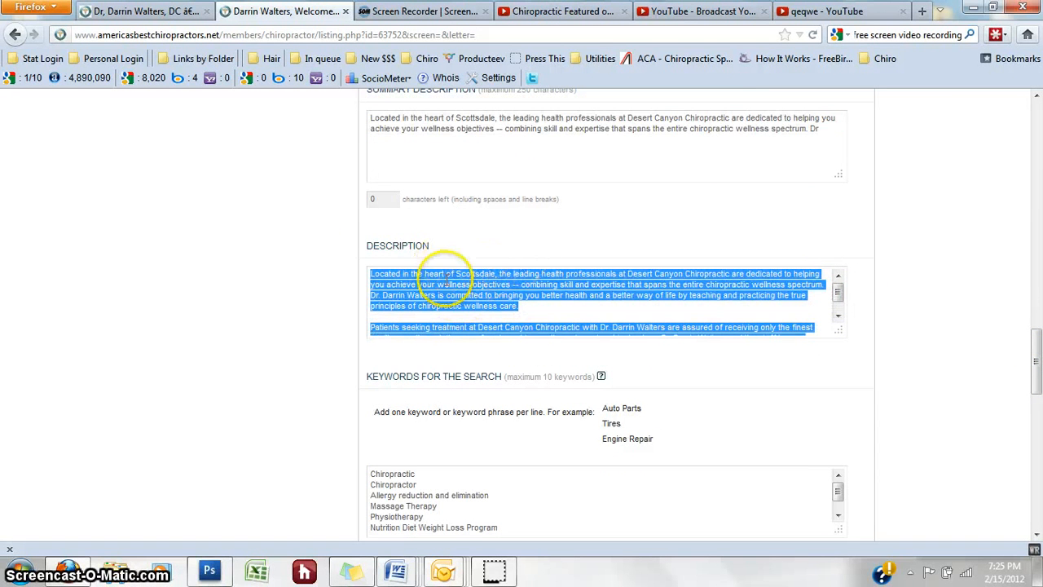
click(122, 11)
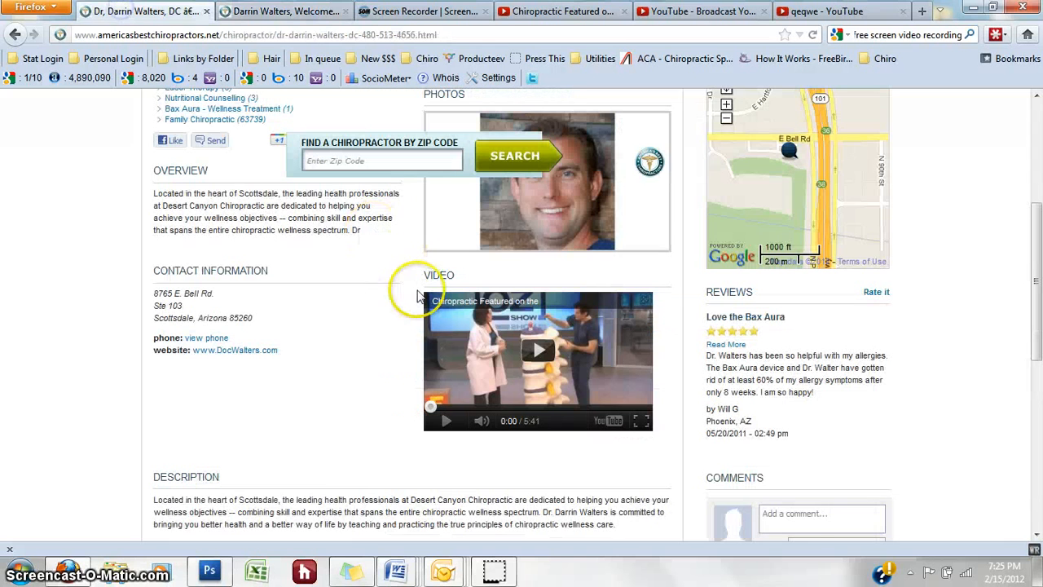
Step: Compare the listing's summary text in the zip code search results with the edit form
click(15, 37)
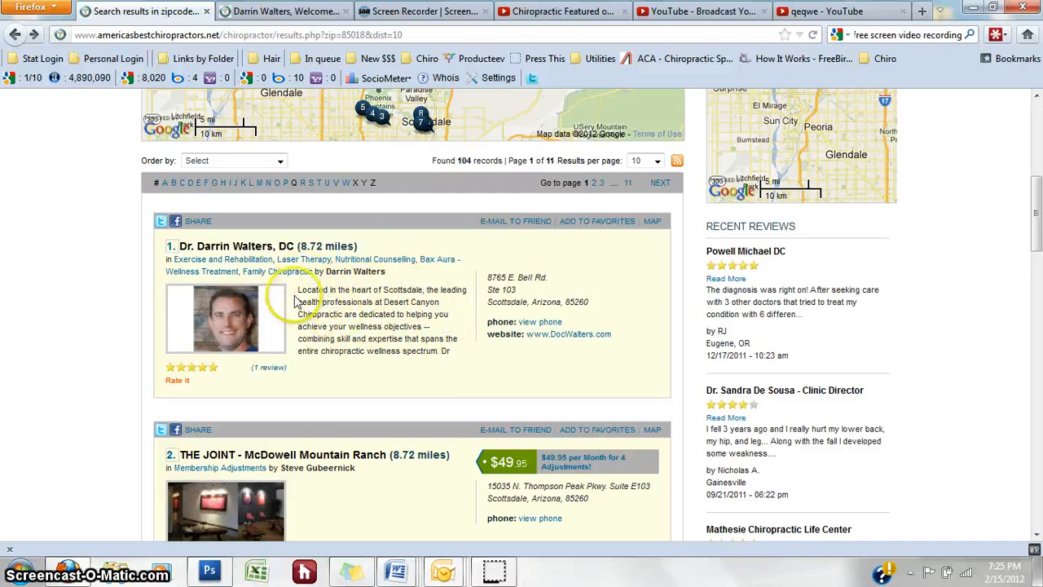
drag(453, 355, 299, 295)
click(275, 14)
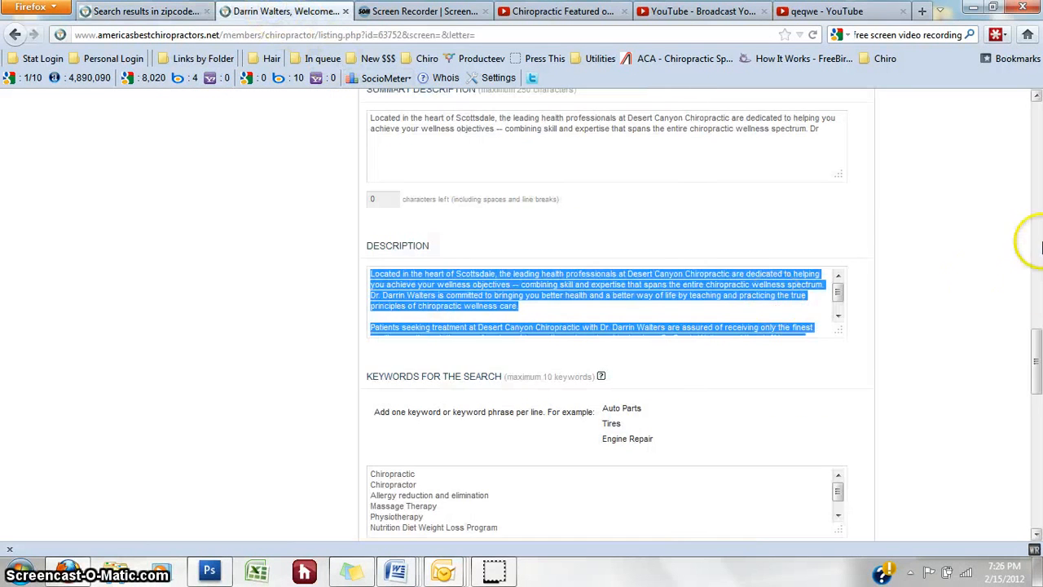
drag(1037, 359, 1037, 371)
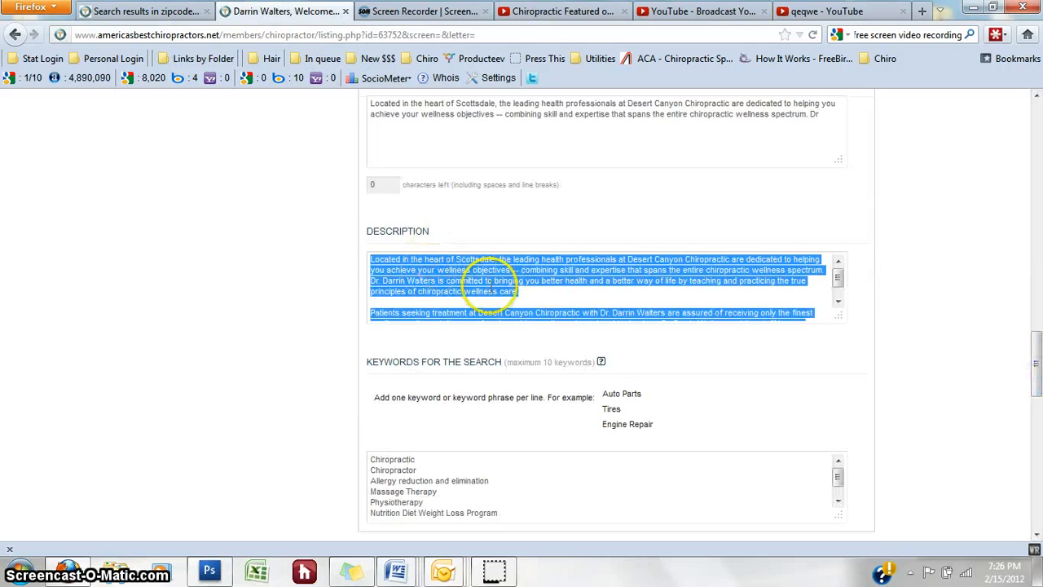
Step: Open the chiropractor's public profile from the search results, review it, and return to the edit form
click(175, 13)
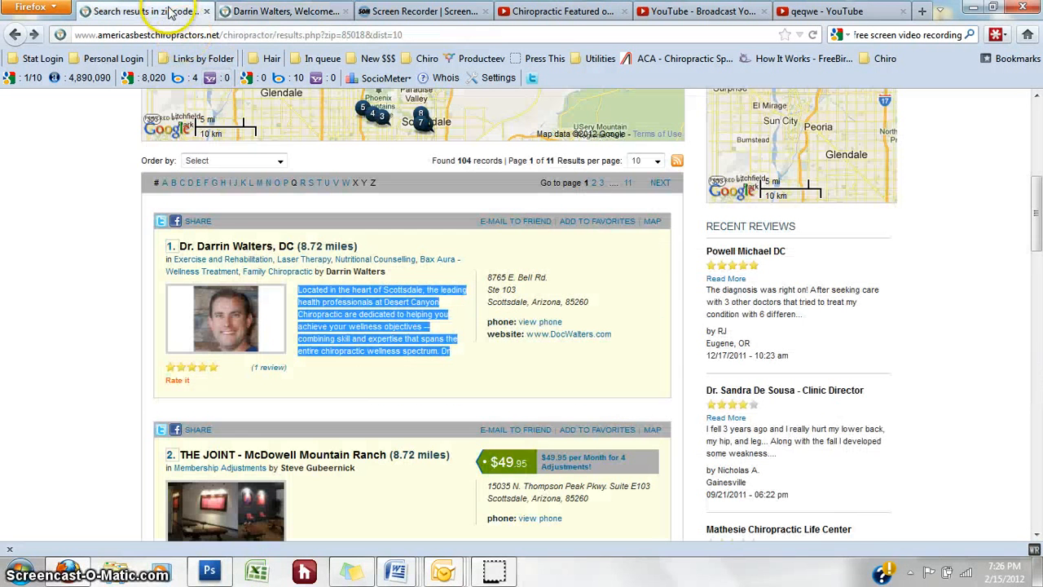
click(269, 248)
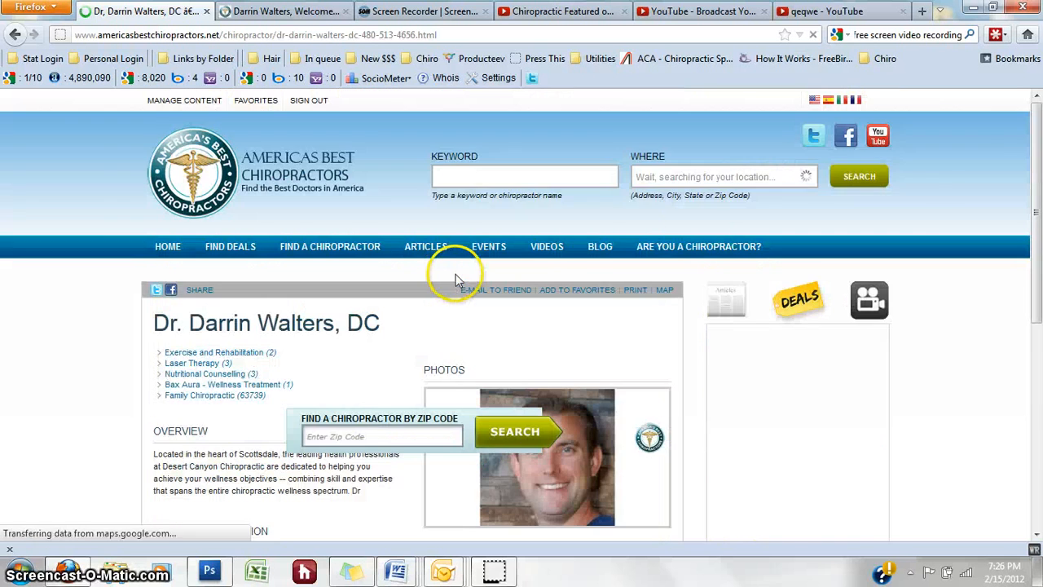
drag(1034, 158, 1027, 362)
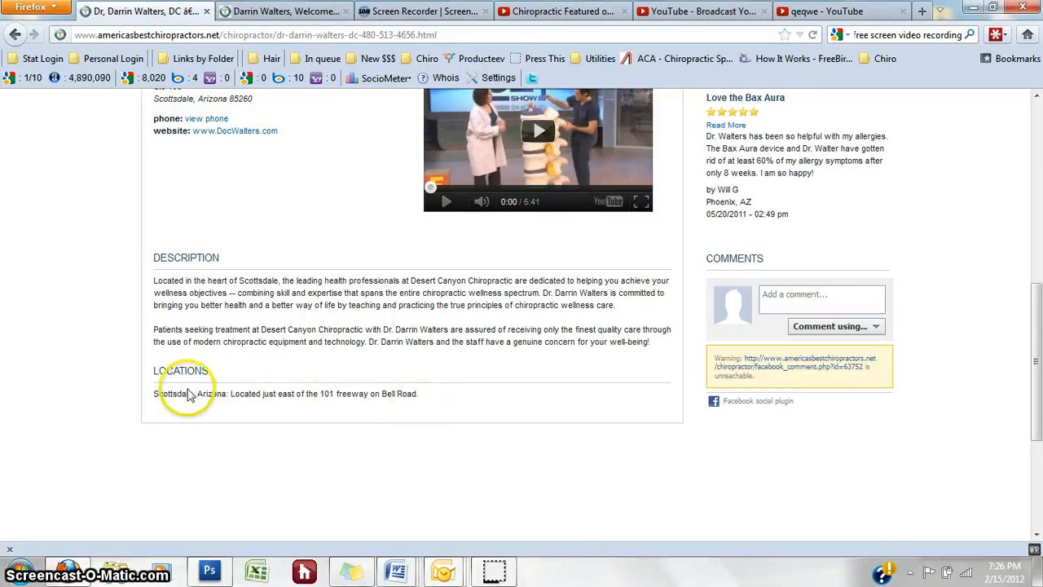
click(277, 18)
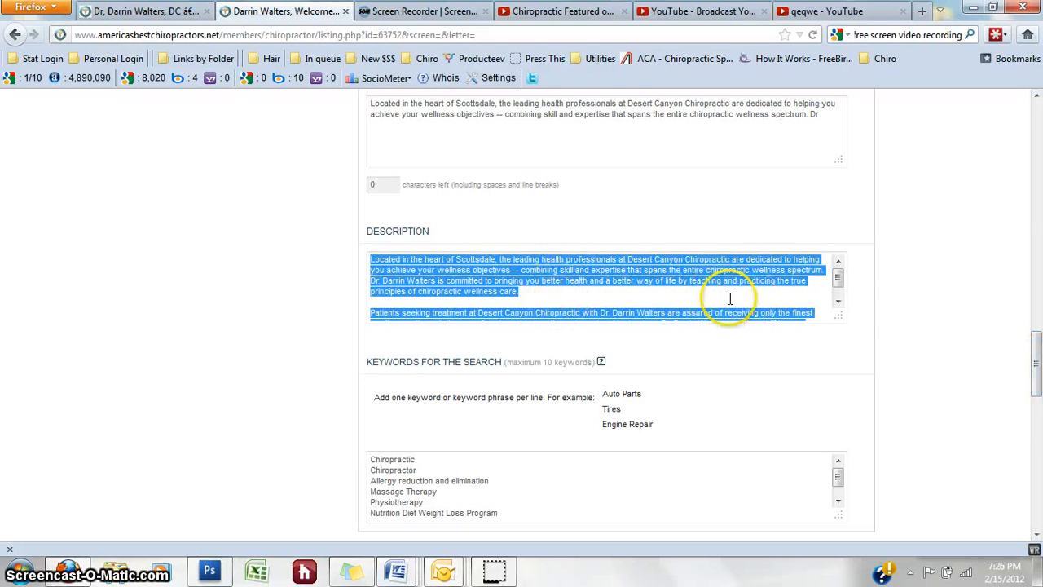
drag(839, 279, 840, 287)
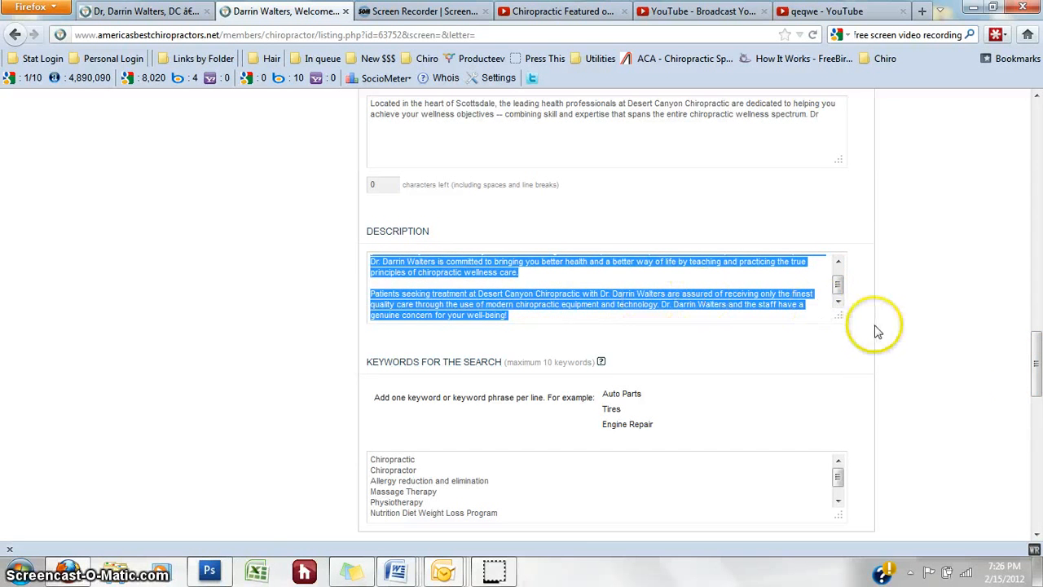
scroll(1037, 361, down, 2)
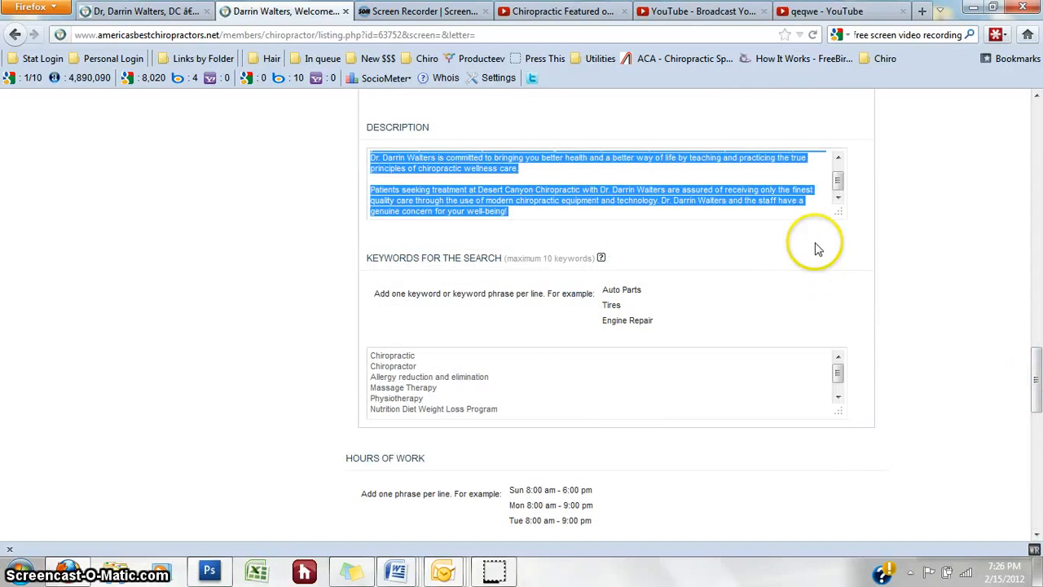
drag(843, 189, 839, 181)
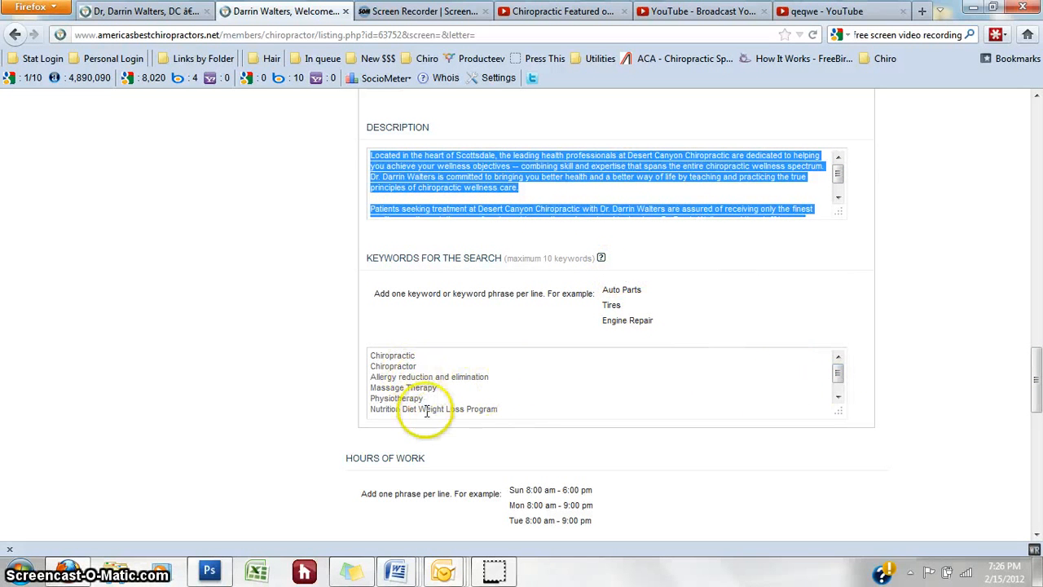
drag(841, 368, 842, 390)
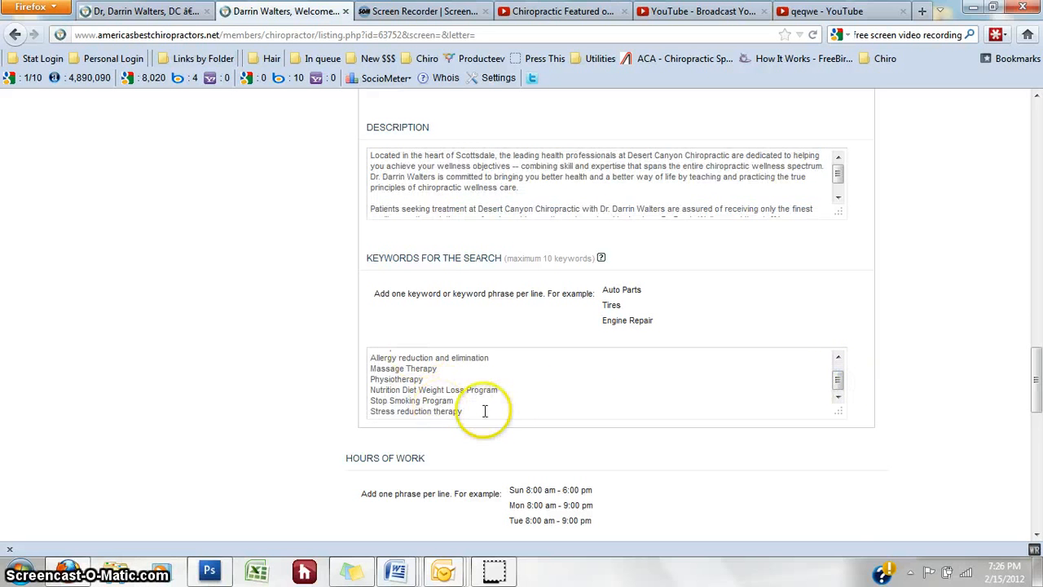
drag(1037, 390, 1037, 416)
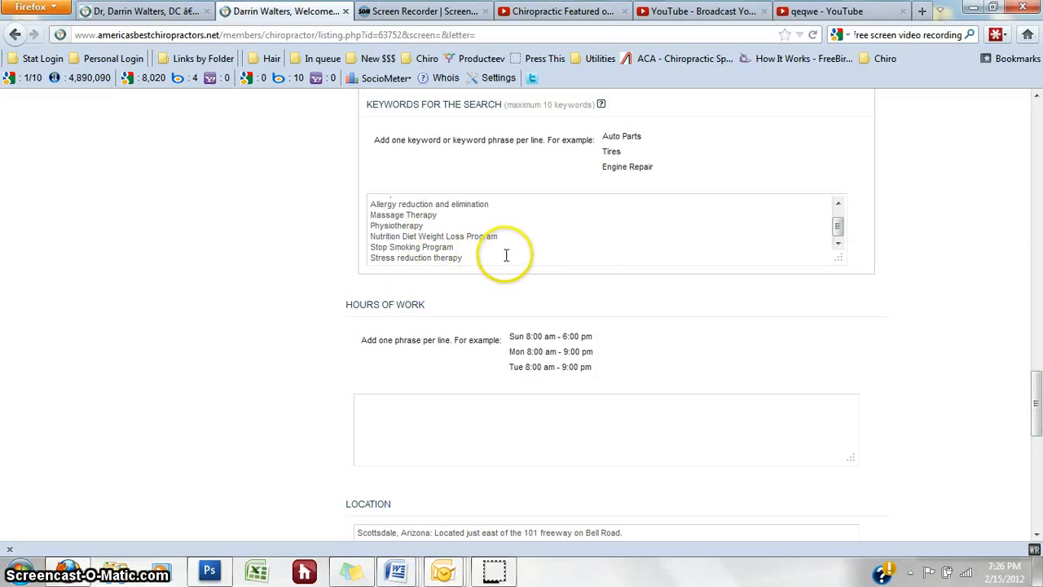
drag(1037, 416, 1037, 436)
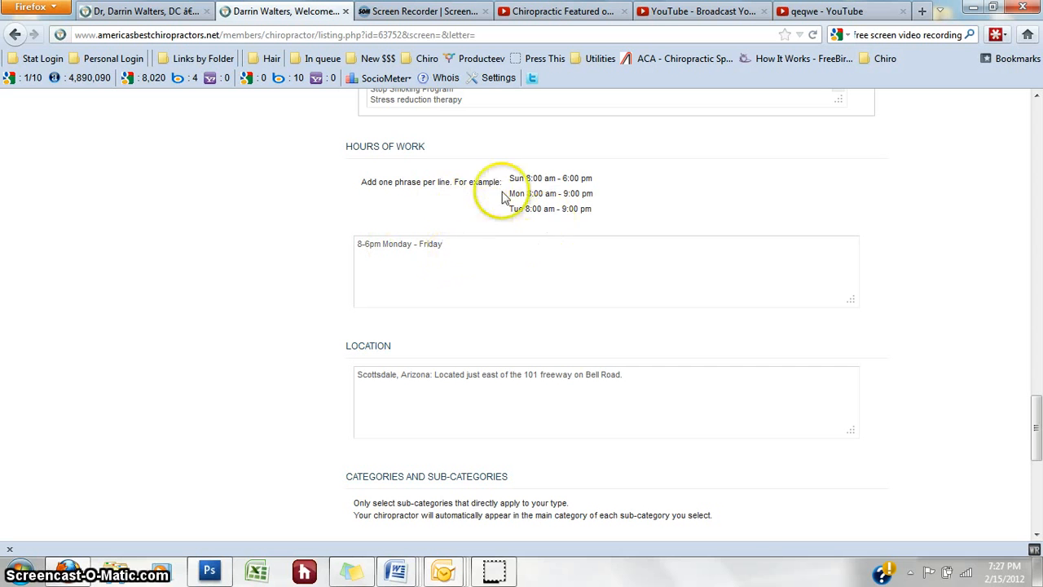
scroll(665, 367, down, 1)
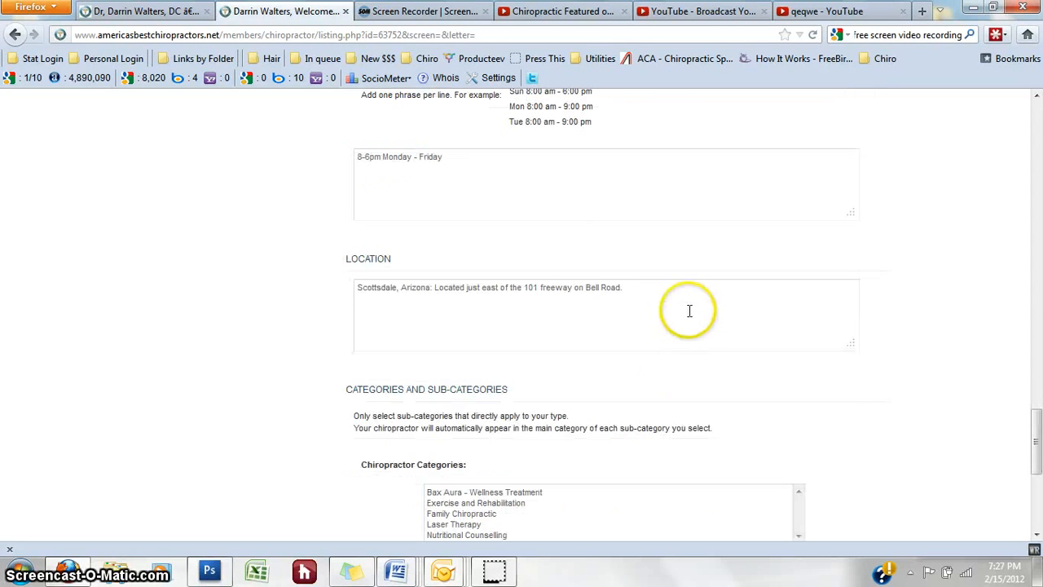
drag(657, 293, 515, 290)
click(432, 324)
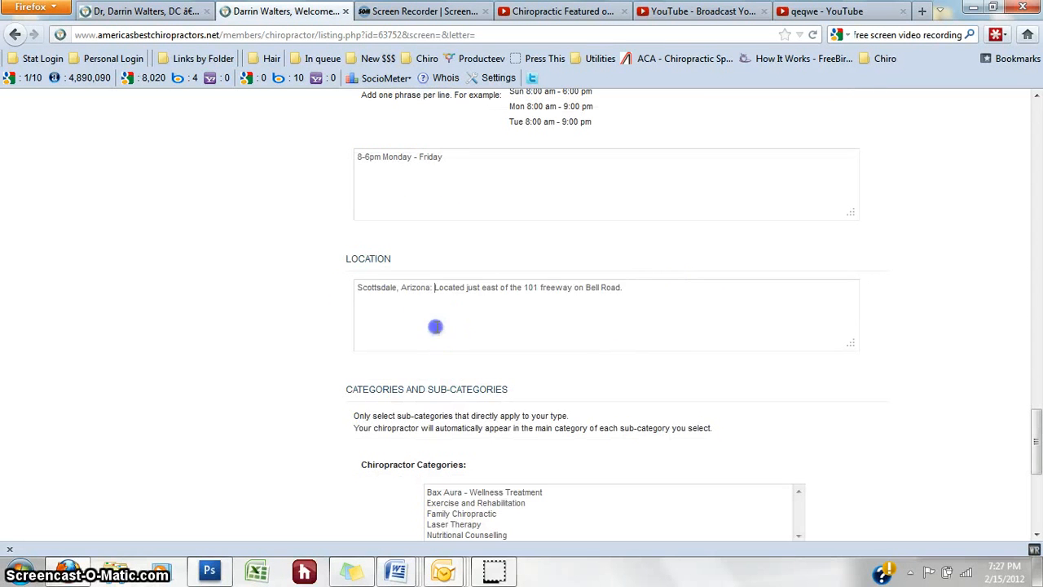
scroll(697, 349, down, 2)
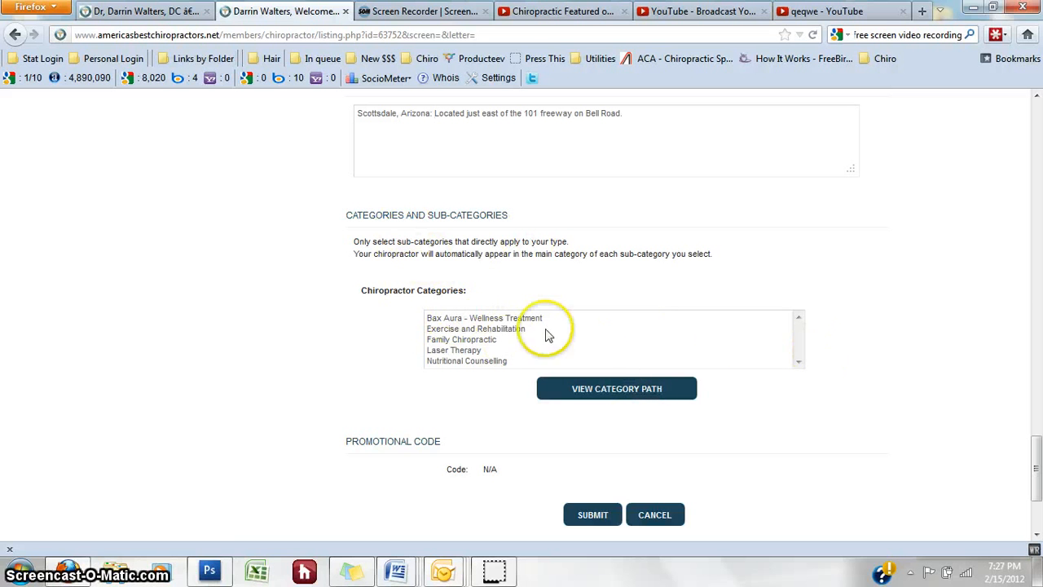
drag(1037, 469, 1039, 481)
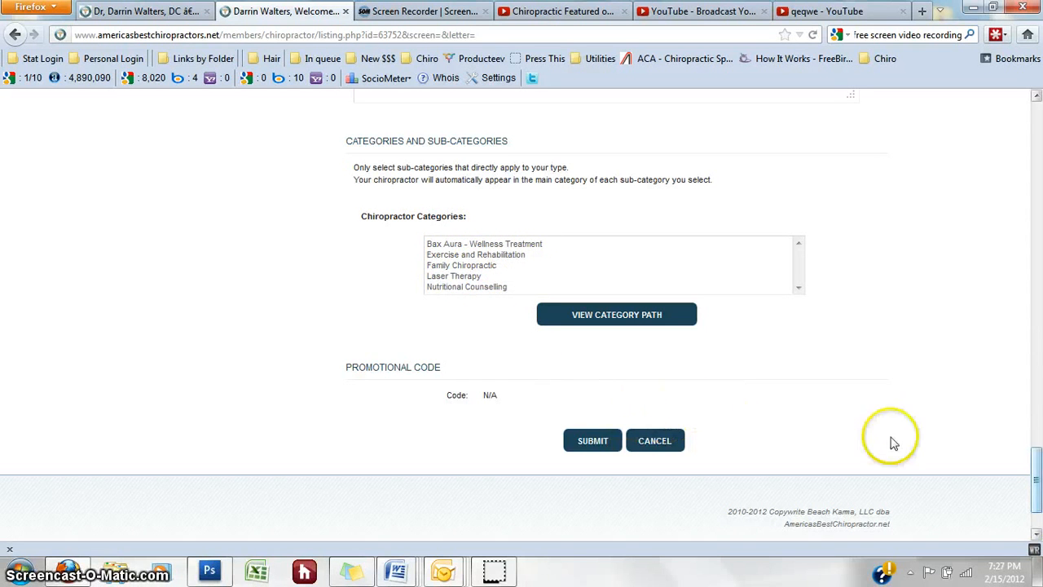
drag(1036, 492, 1038, 526)
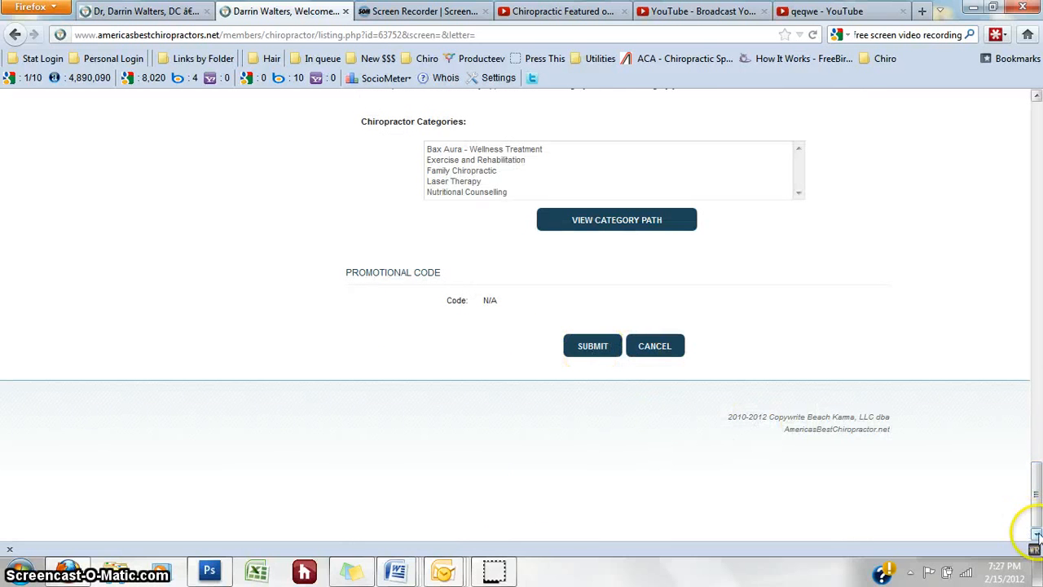
drag(1040, 454, 1038, 490)
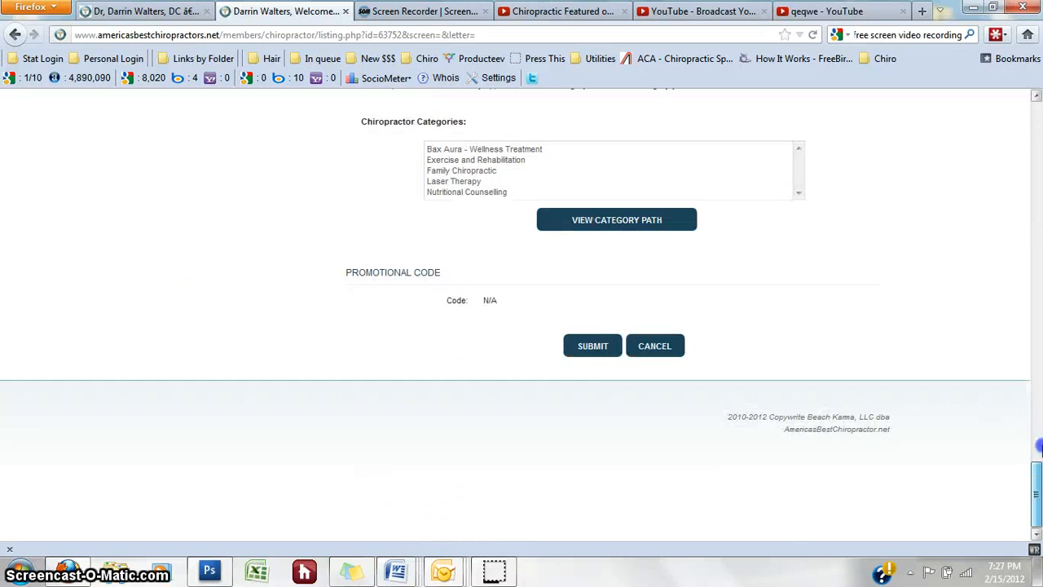
Step: Submit the listing form and check that Manage Chiropractors reports it successfully updated
click(591, 346)
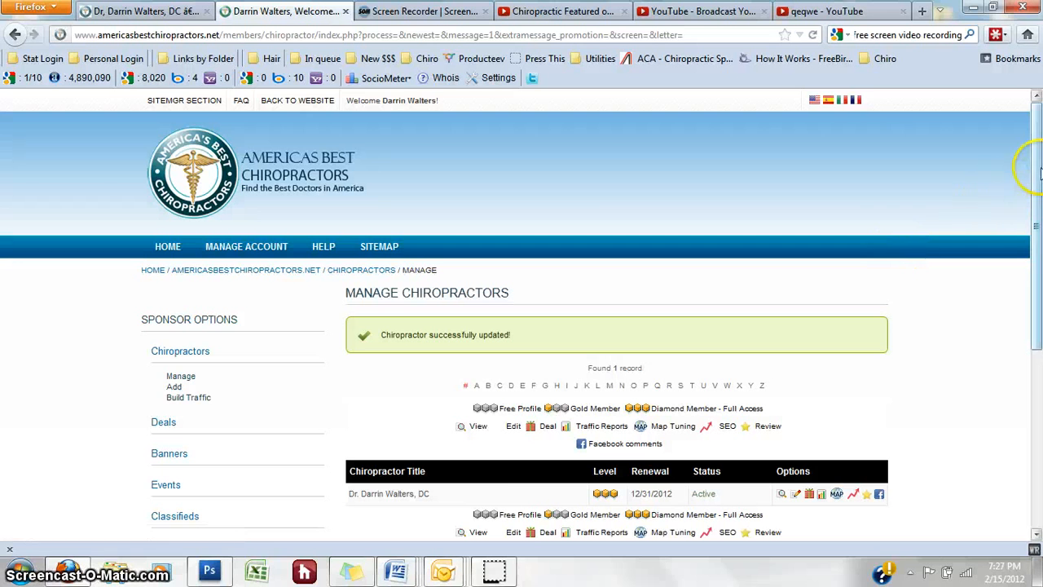
scroll(1035, 173, down, 2)
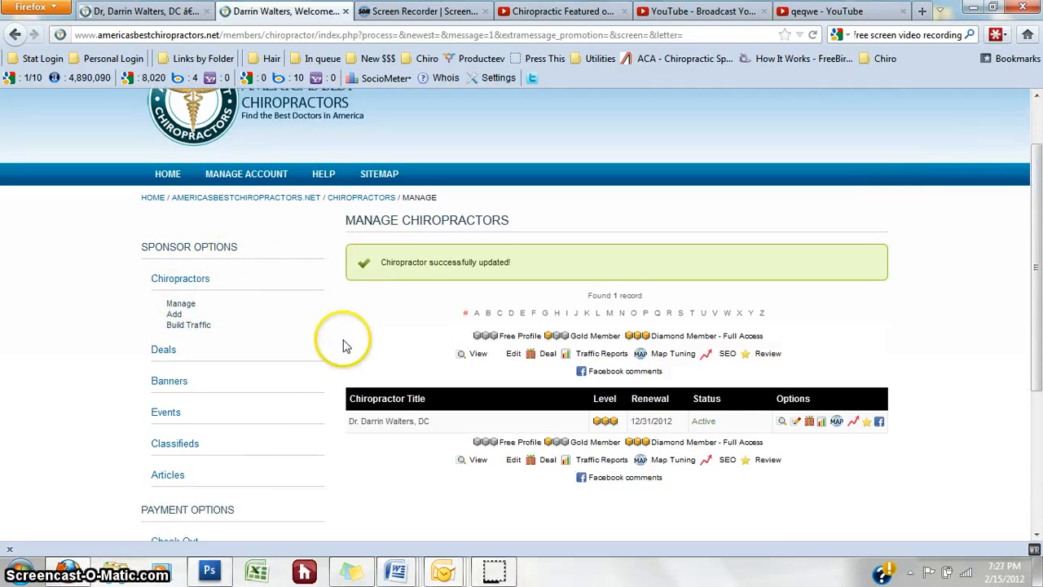
scroll(1029, 300, down, 1)
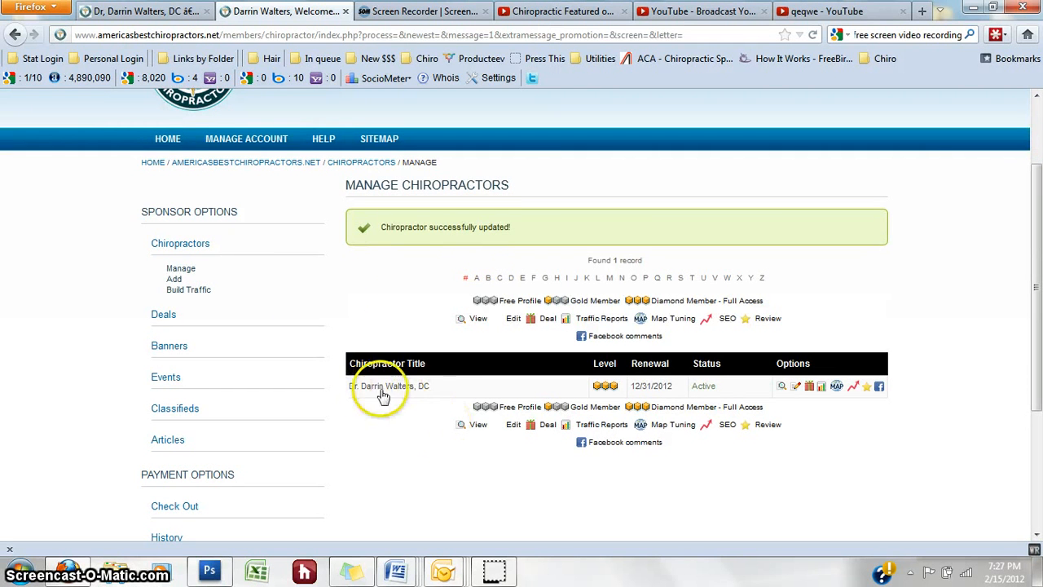
Step: Open the Build Traffic page and select the backlink HTML code in 'Put this on your Site'
click(189, 289)
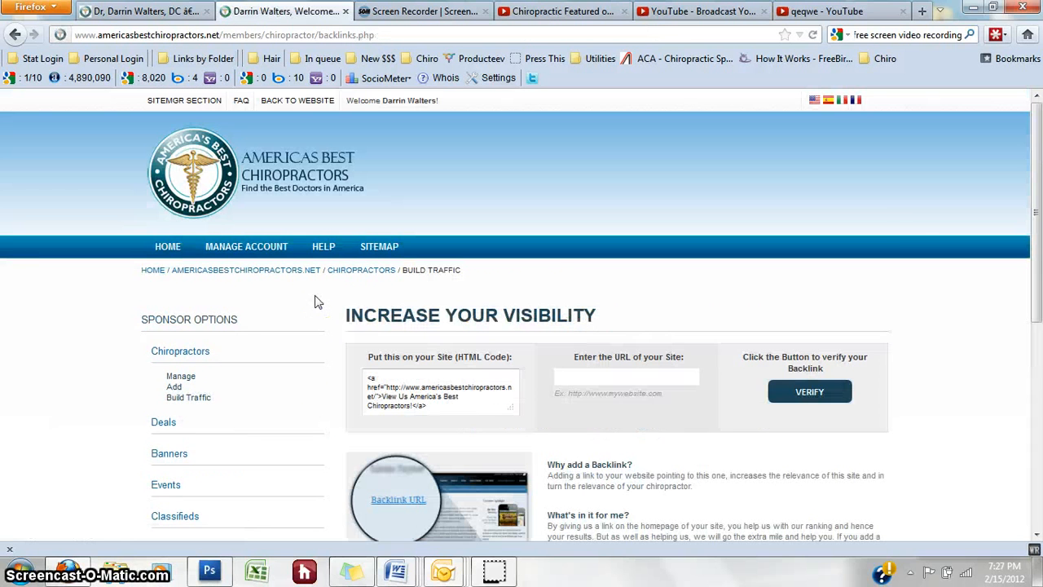
scroll(1011, 178, down, 4)
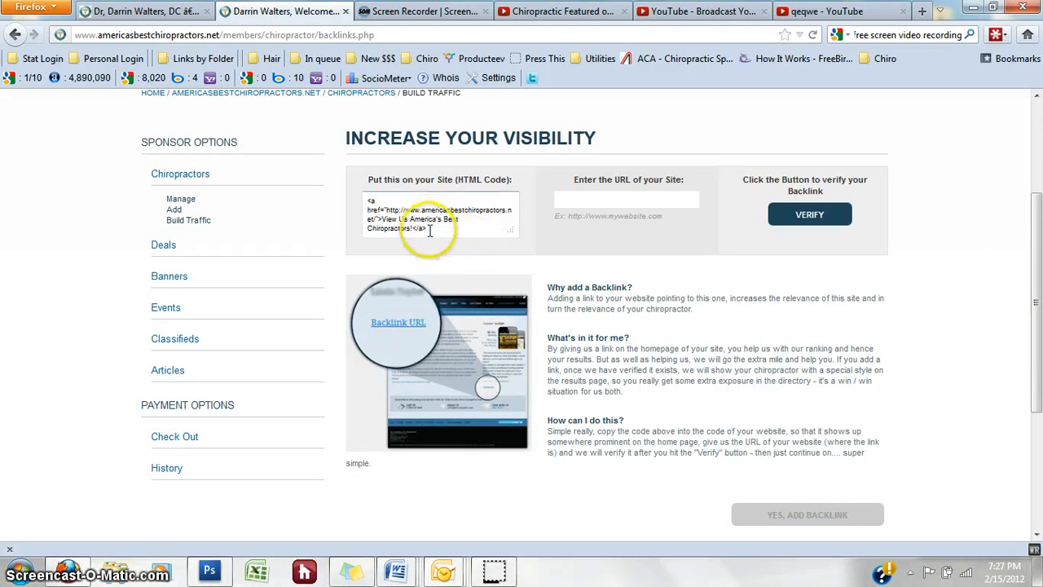
drag(443, 229, 376, 210)
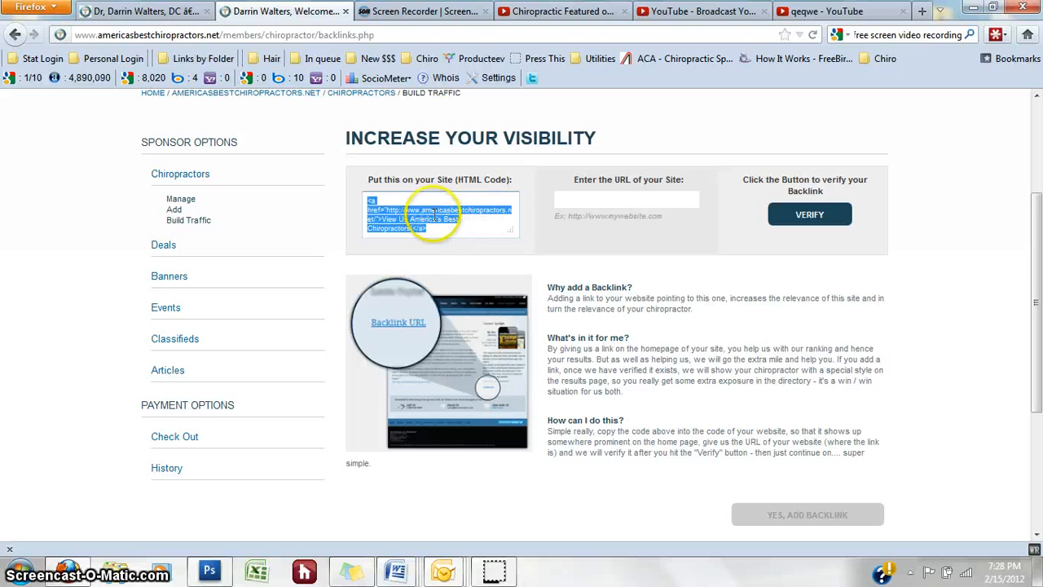
click(435, 230)
drag(437, 225, 359, 200)
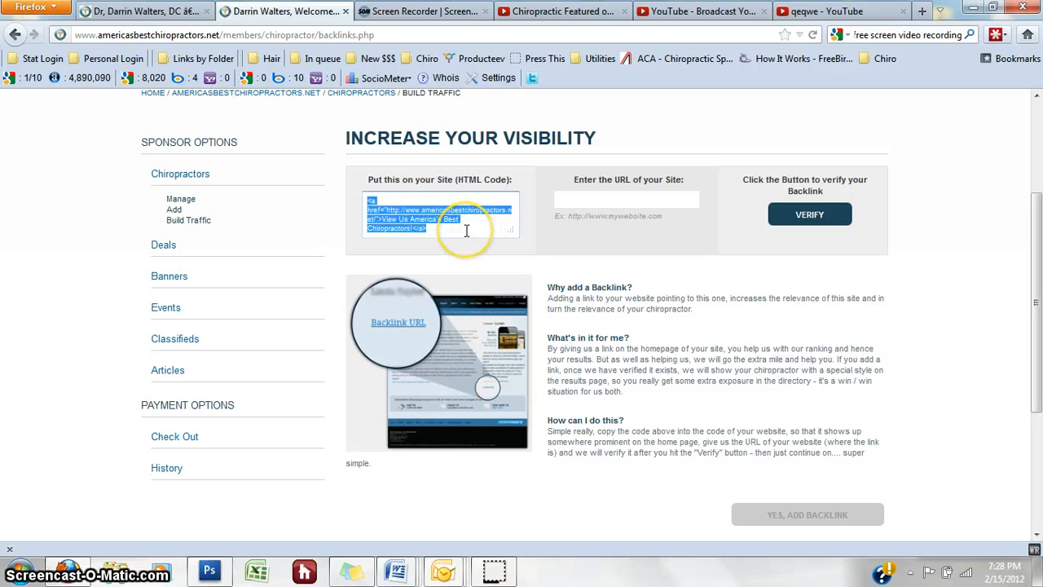
click(436, 232)
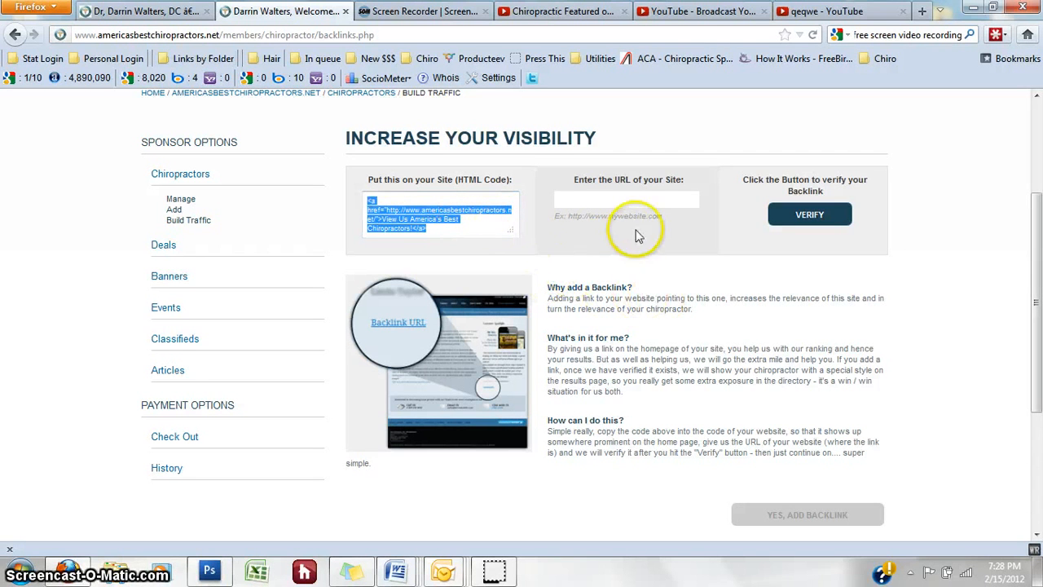
click(440, 228)
drag(440, 229, 352, 194)
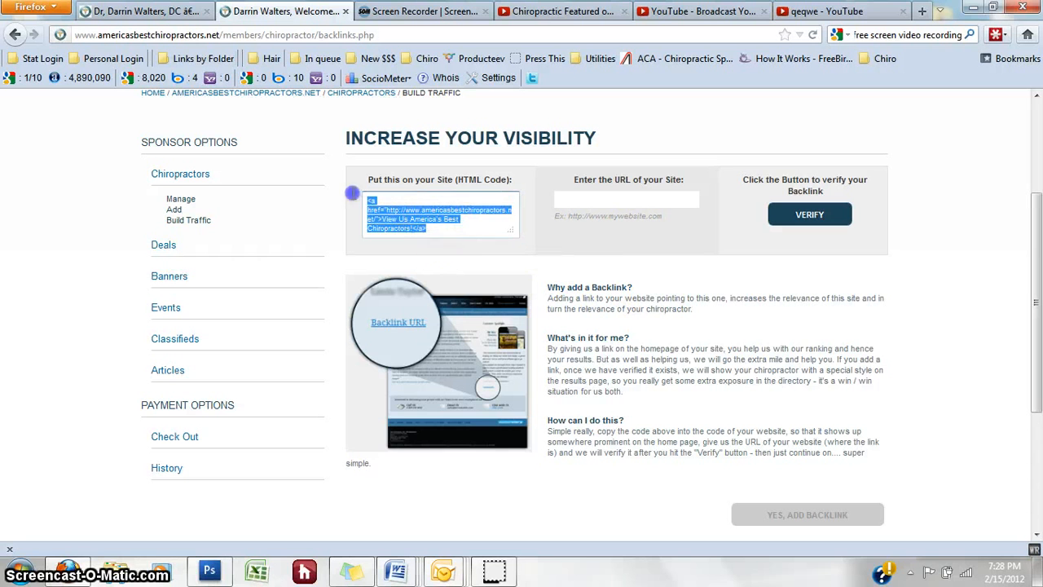
Step: After touching the site-URL verification field, highlight the entire backlink HTML code again
click(621, 201)
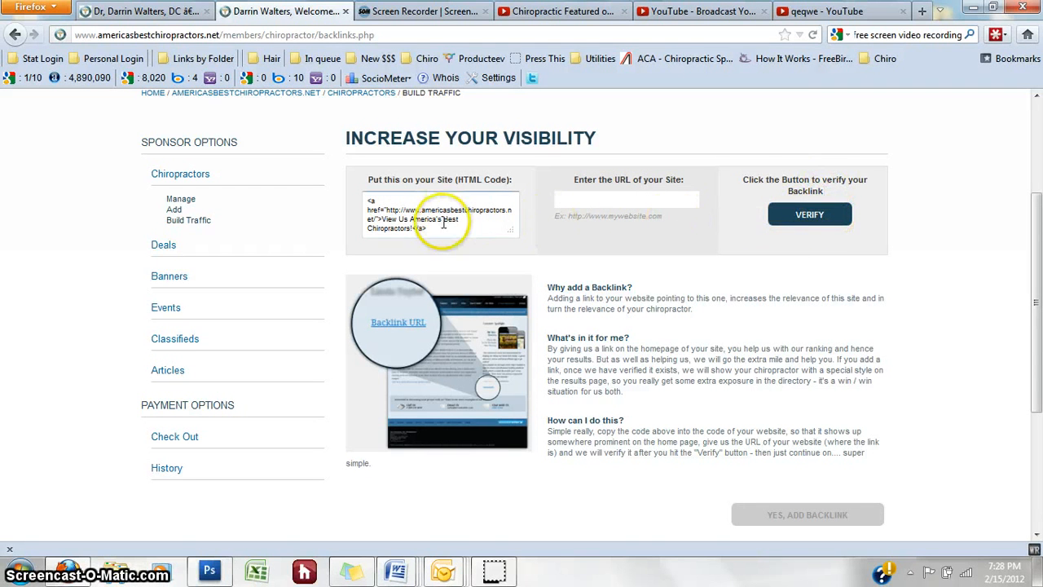
drag(453, 230, 347, 197)
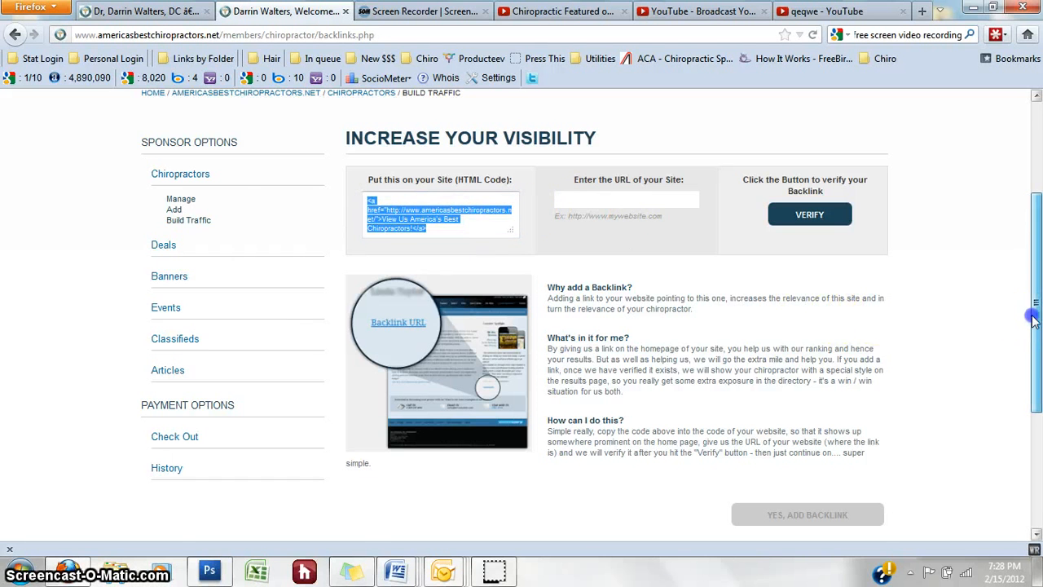
drag(1037, 309, 1037, 281)
scroll(1037, 281, down, 1)
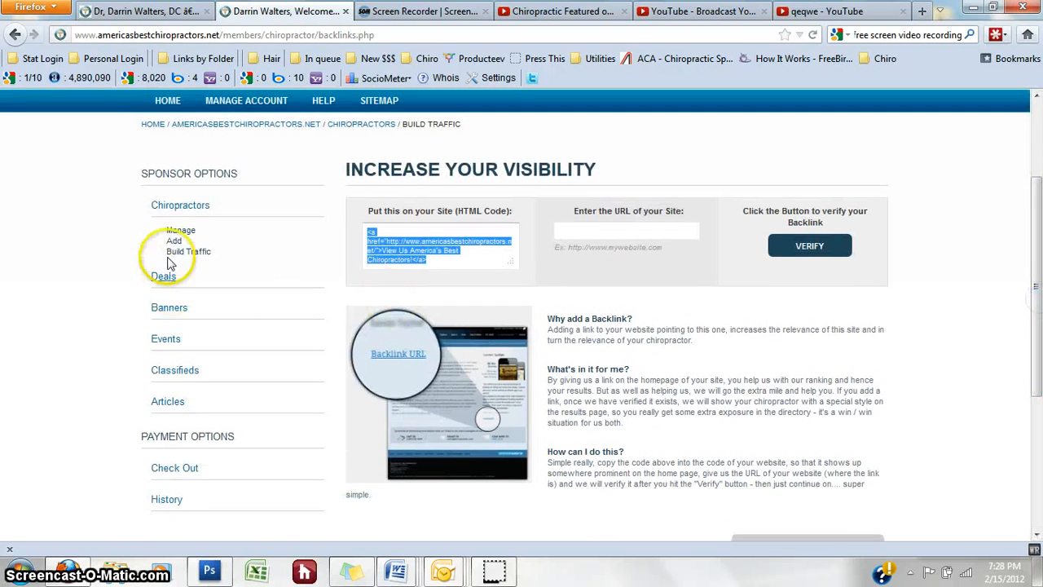